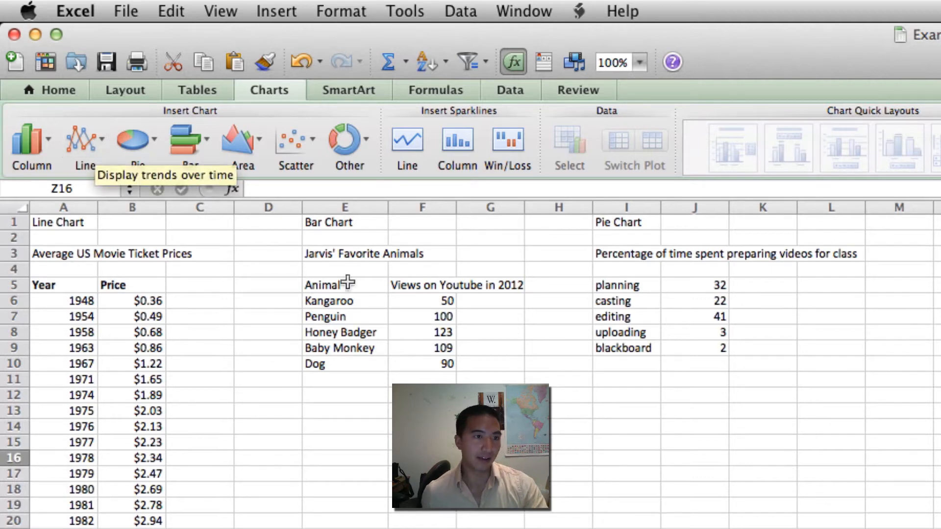
Insert an empty 2-D Marked Line chart and move it below the animals table, next to the ticket price data
left_click(43, 82)
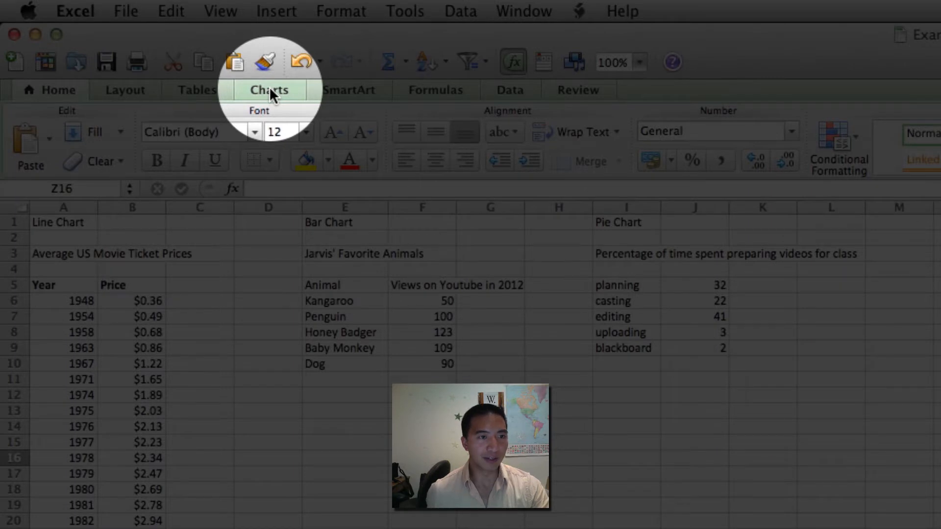
left_click(267, 89)
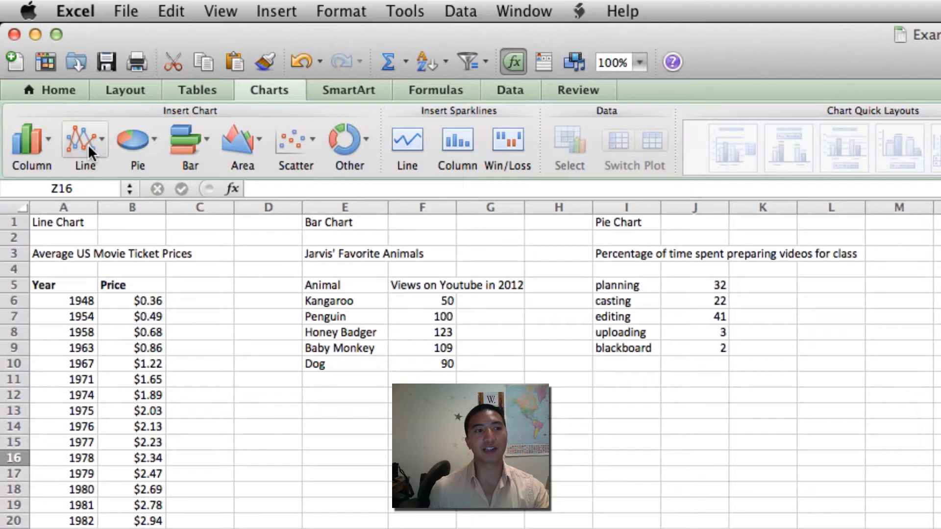
left_click(87, 144)
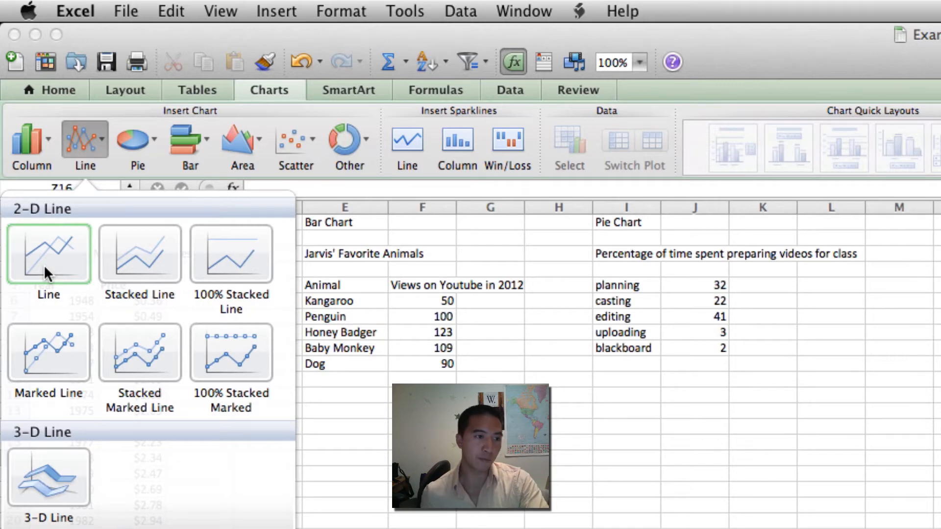
left_click(52, 342)
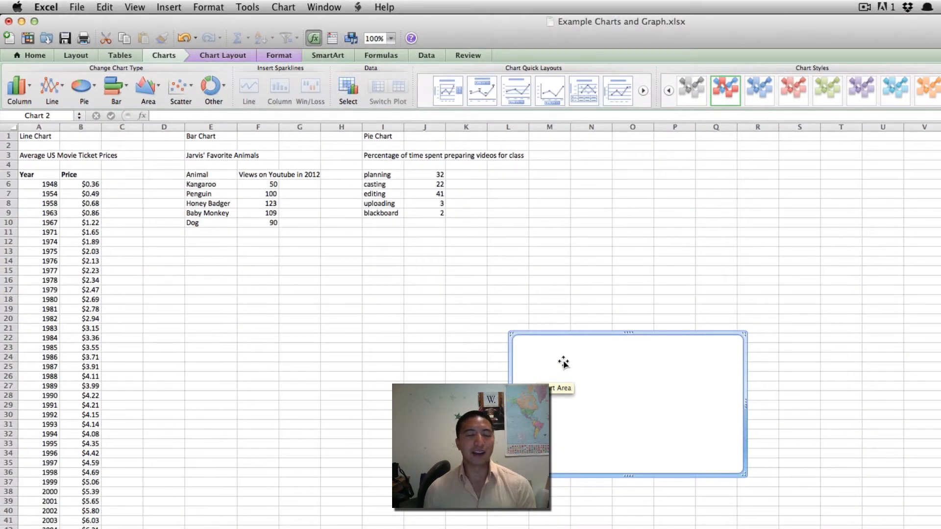
left_click_drag(598, 378, 268, 264)
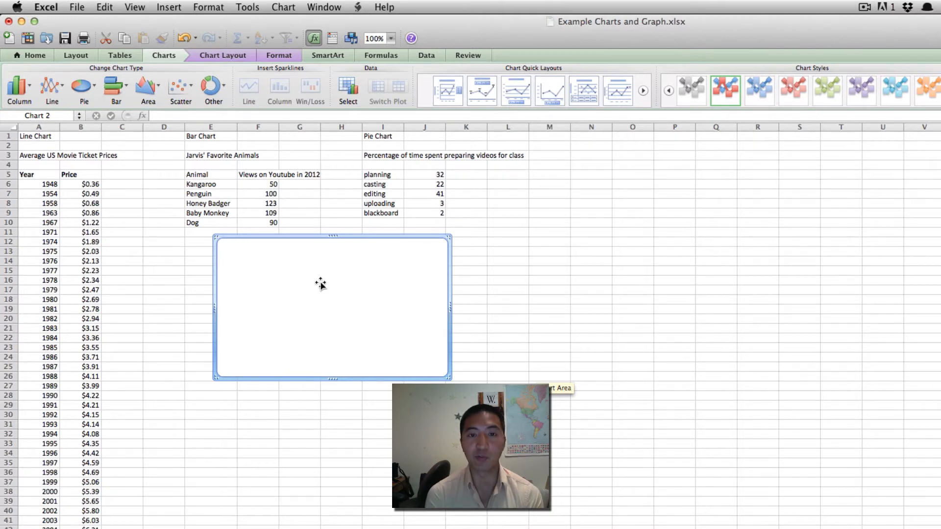
Add a data series to the line chart with the prices in Sheet1 B6:B50 as its Y values
right_click(321, 285)
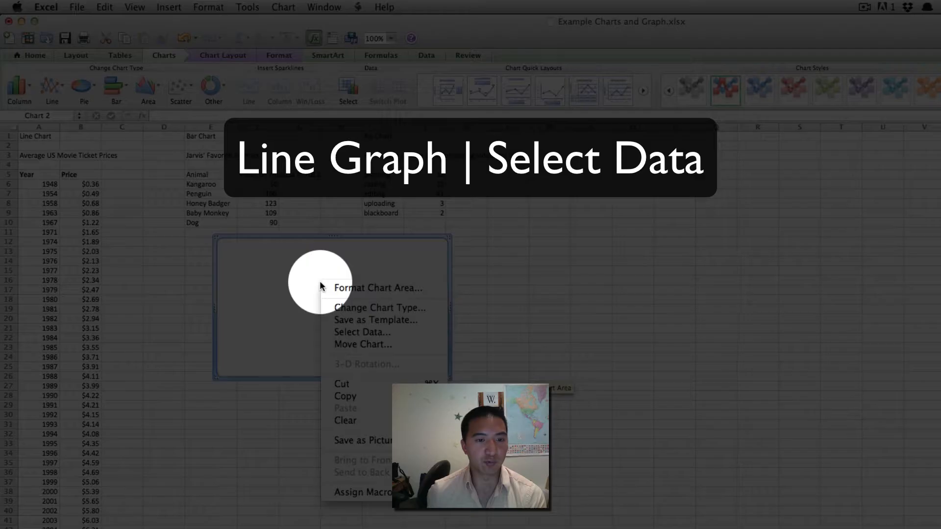
left_click(371, 335)
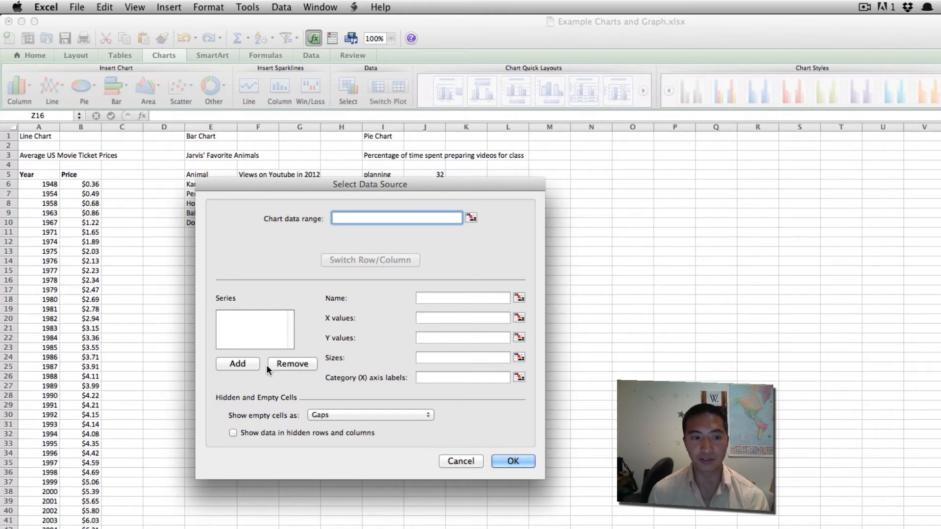
left_click(237, 363)
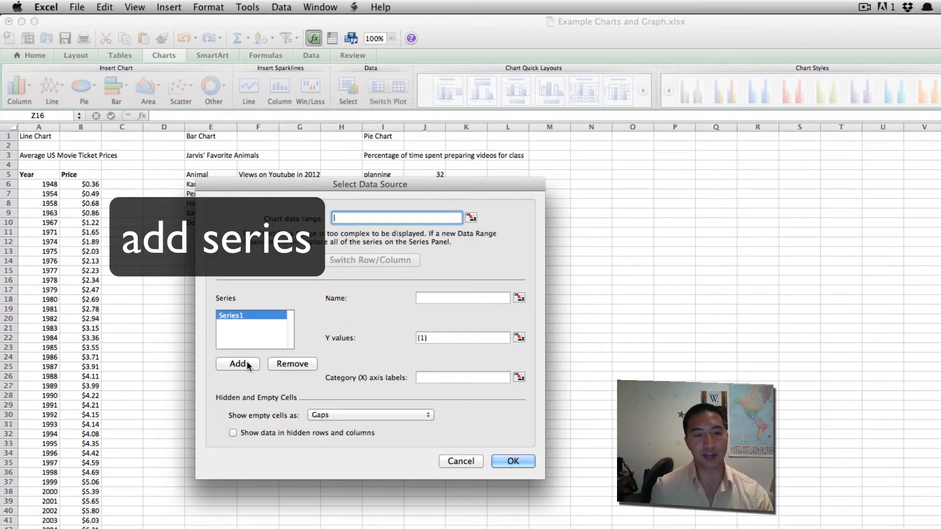
left_click(445, 338)
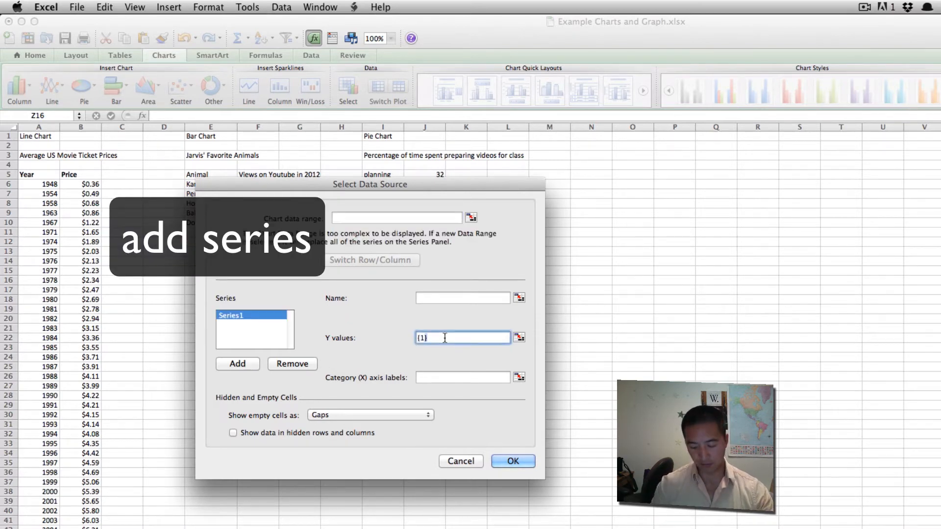
key("BackSpace")
key("BackSpace")
key("BackSpace")
left_click(98, 191)
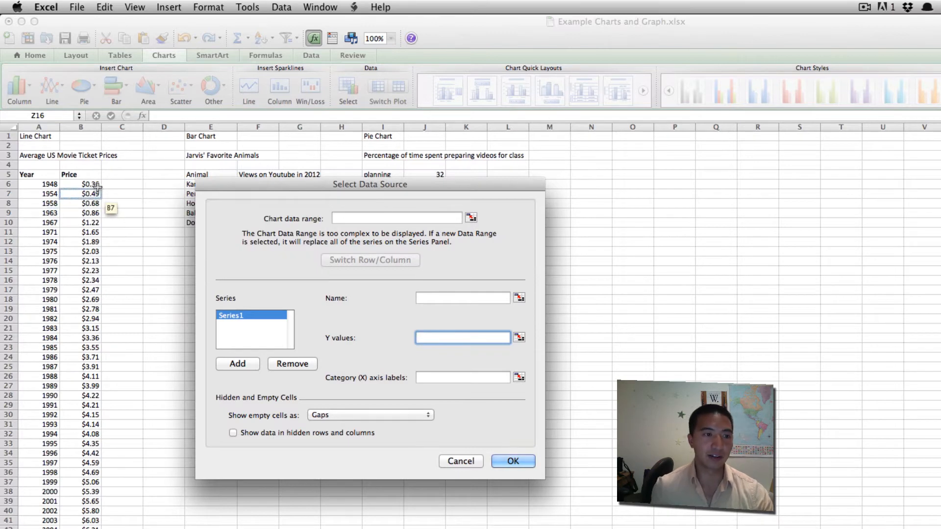
left_click(98, 188)
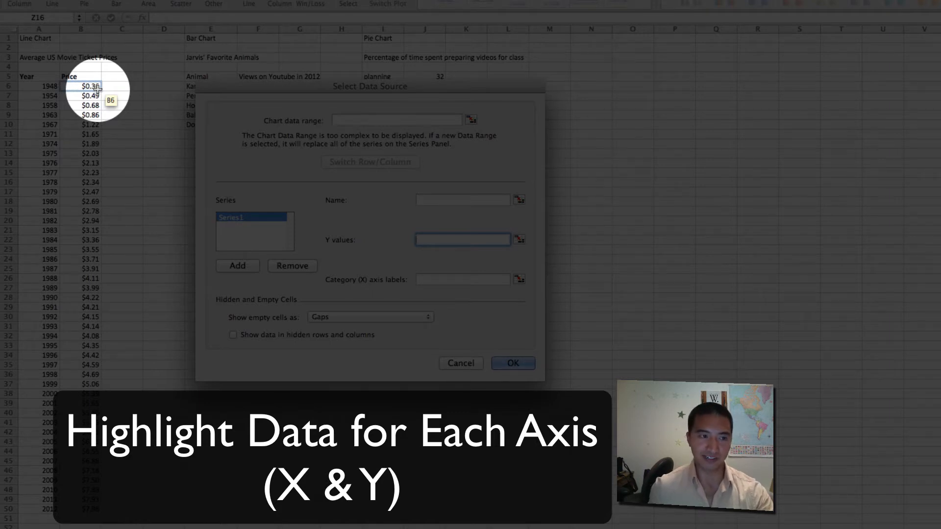
left_click_drag(98, 89, 98, 508)
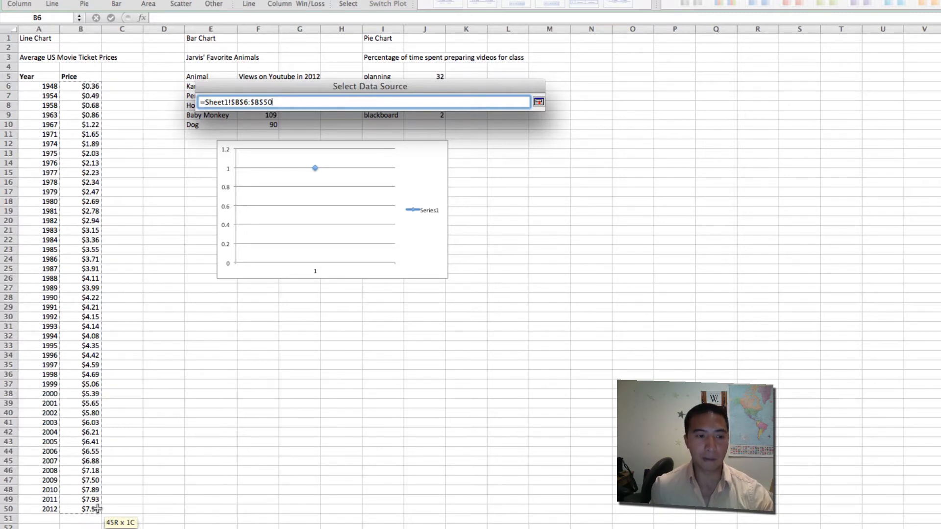
left_click_drag(98, 508, 99, 509)
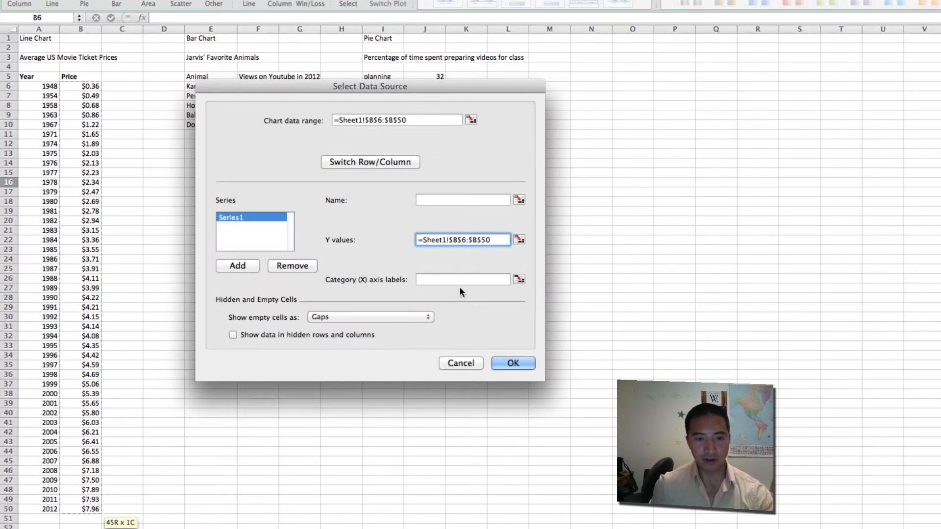
Use the years in Sheet1 A6:A50 as the category (X) axis labels and apply the data source
left_click(460, 282)
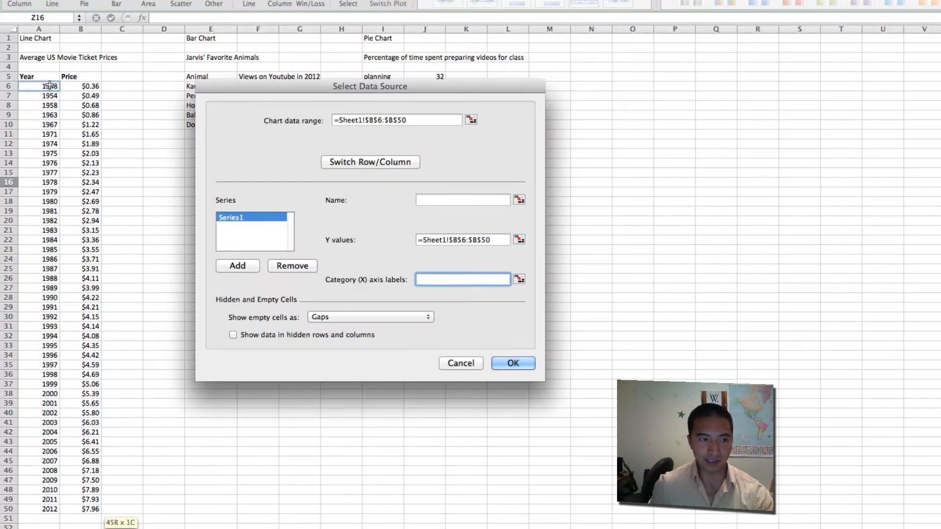
left_click_drag(50, 86, 52, 506)
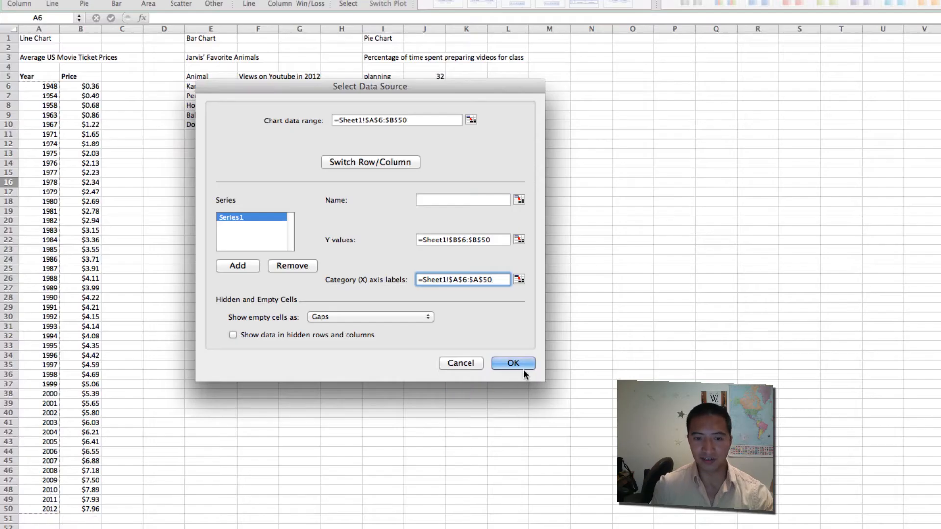
left_click(512, 363)
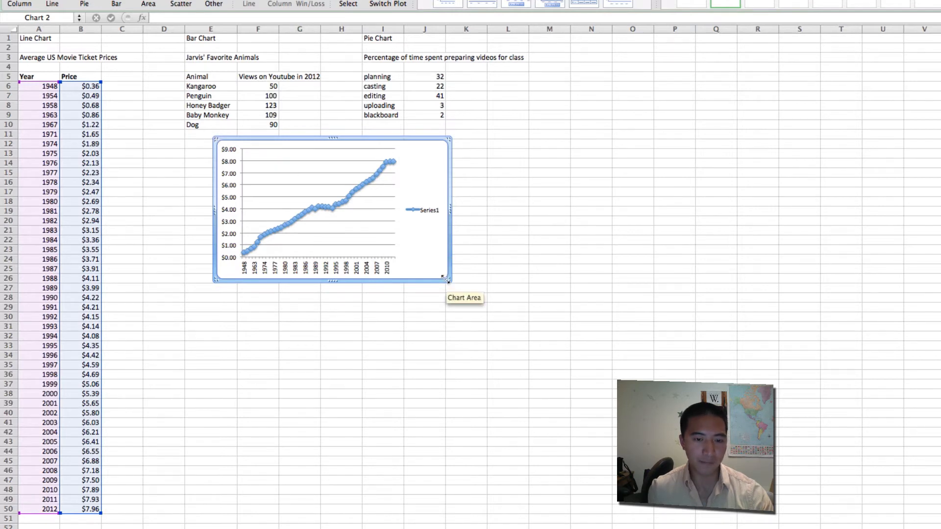
Reposition and enlarge the line chart beside the price column, spanning about columns D to X and rows 5 to 54
left_click_drag(448, 279, 701, 434)
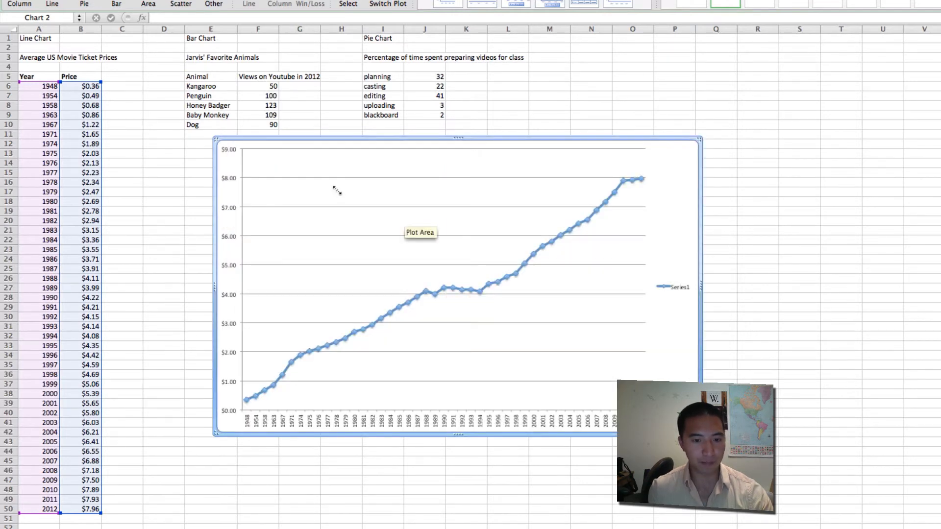
left_click_drag(234, 169, 191, 133)
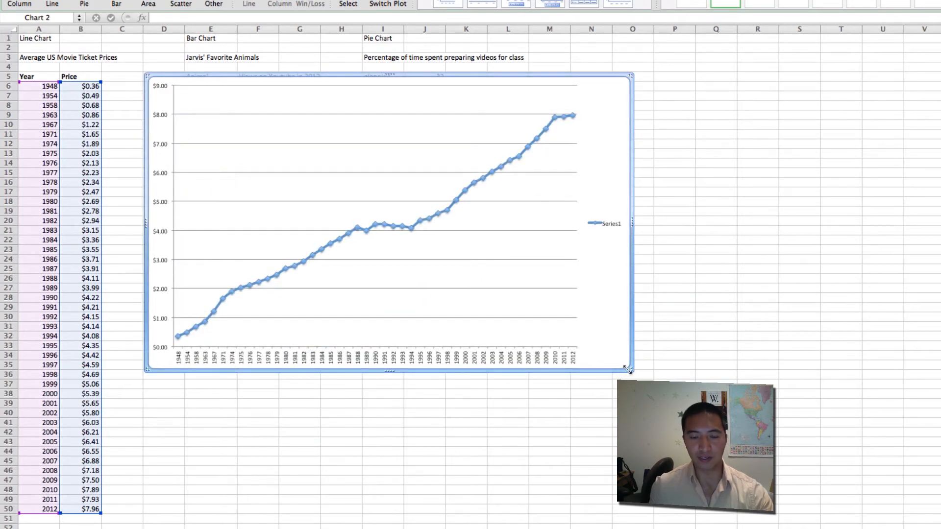
left_click_drag(630, 371, 857, 501)
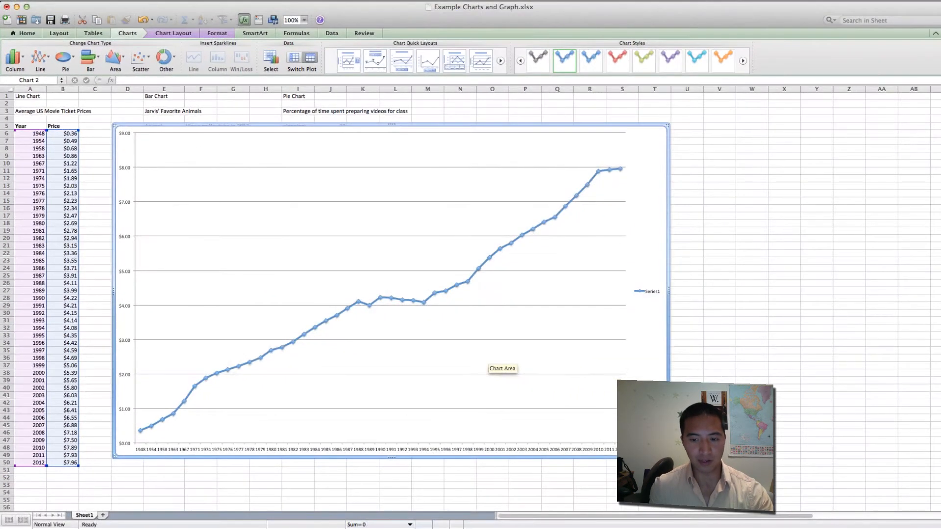
left_click_drag(667, 457, 785, 494)
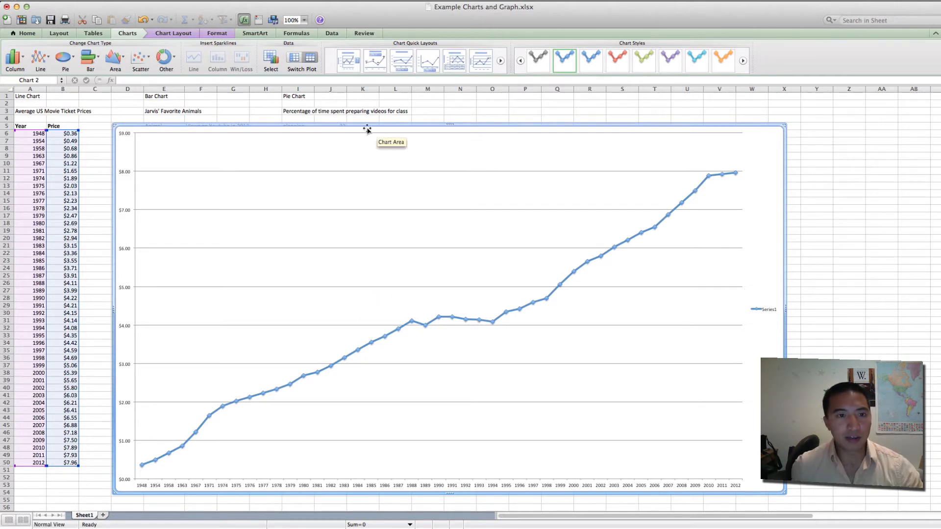
Give the line chart's horizontal axis the title "YEAR" below the axis labels
left_click(263, 186)
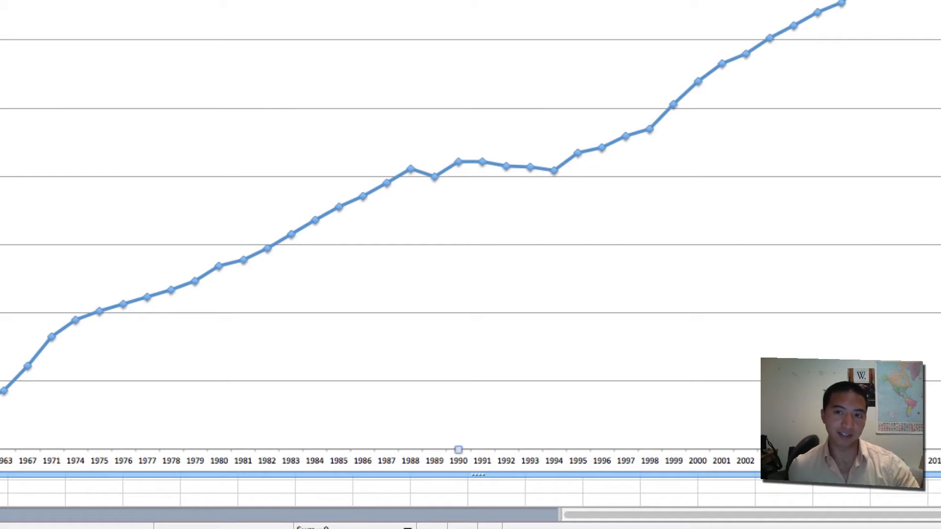
key("Escape")
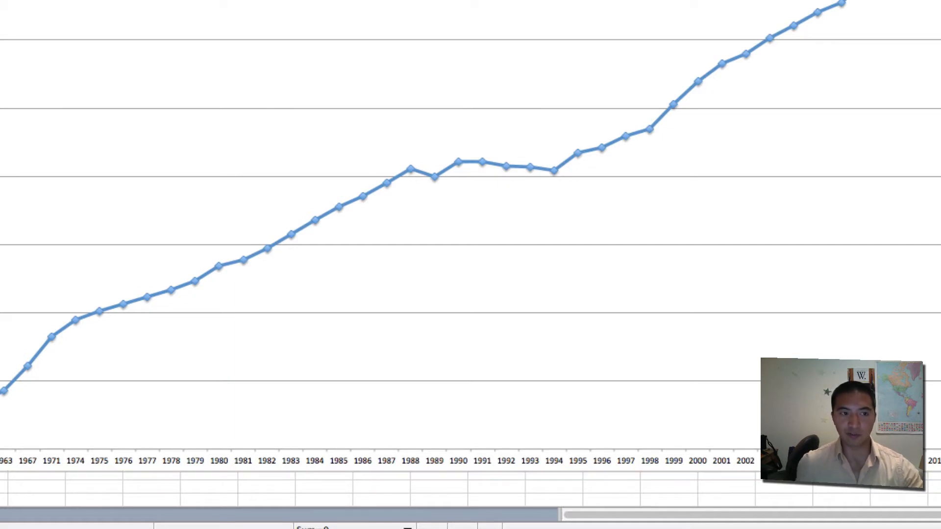
left_click(458, 441)
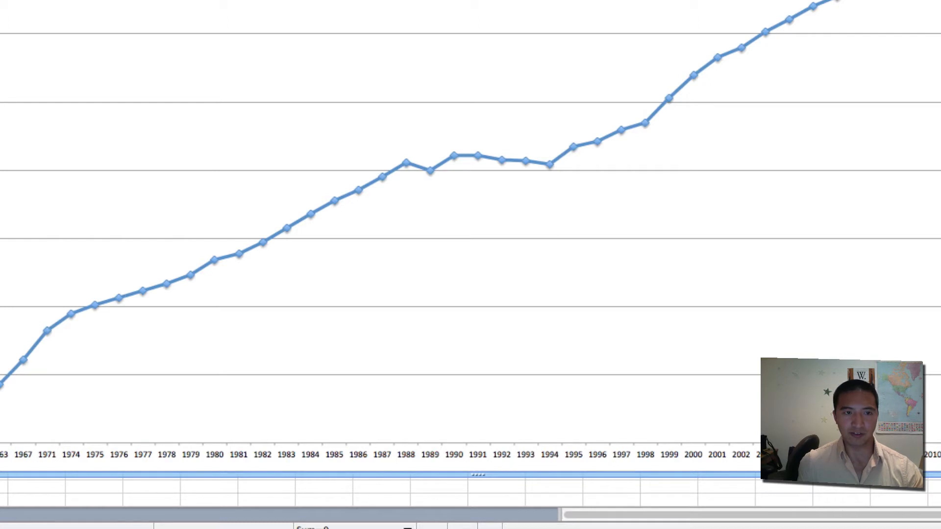
left_click(451, 476)
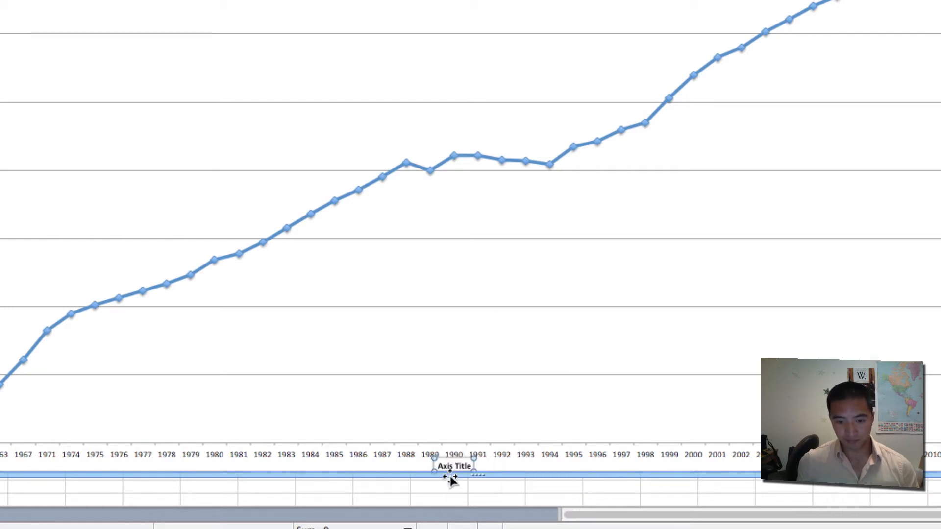
double_click(460, 465)
type("YEAR")
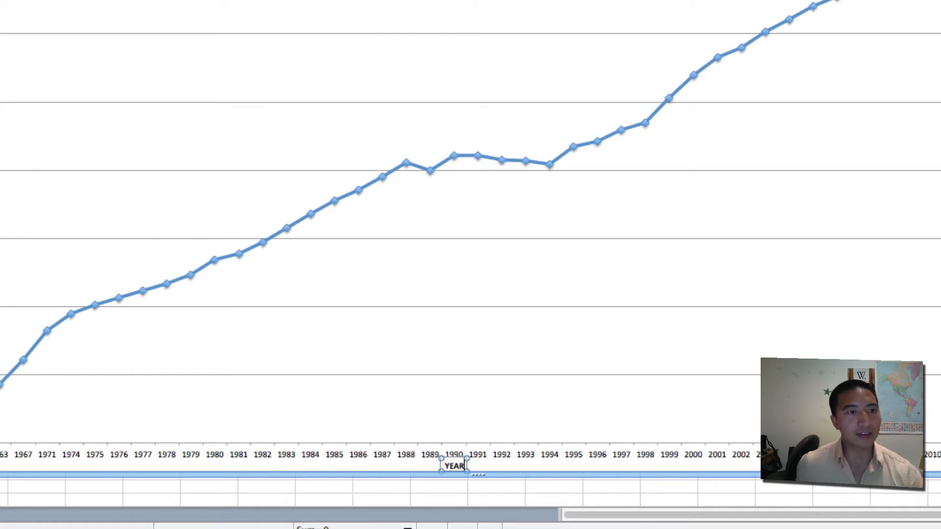
Add a Vertical Title to the line chart's vertical axis reading "Ticket Prices in Dollars"
left_click(215, 46)
mouse_move(278, 92)
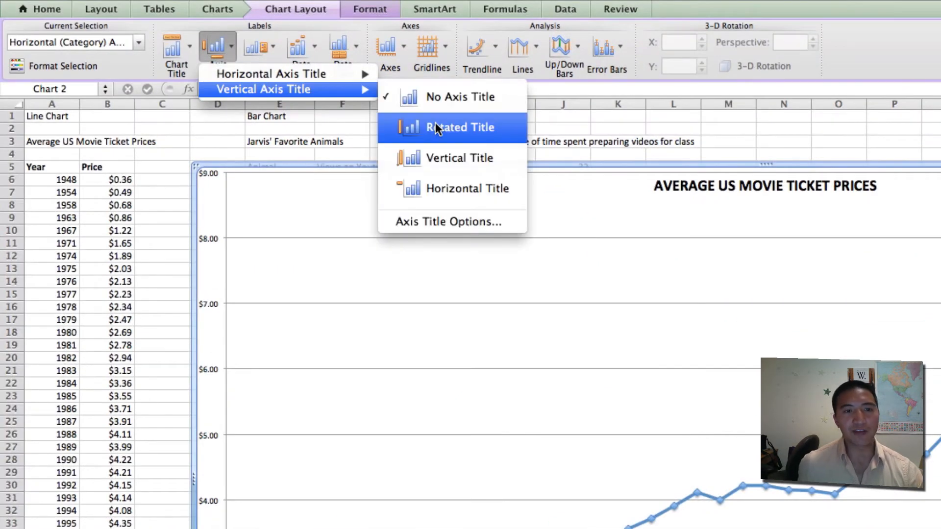
left_click(446, 158)
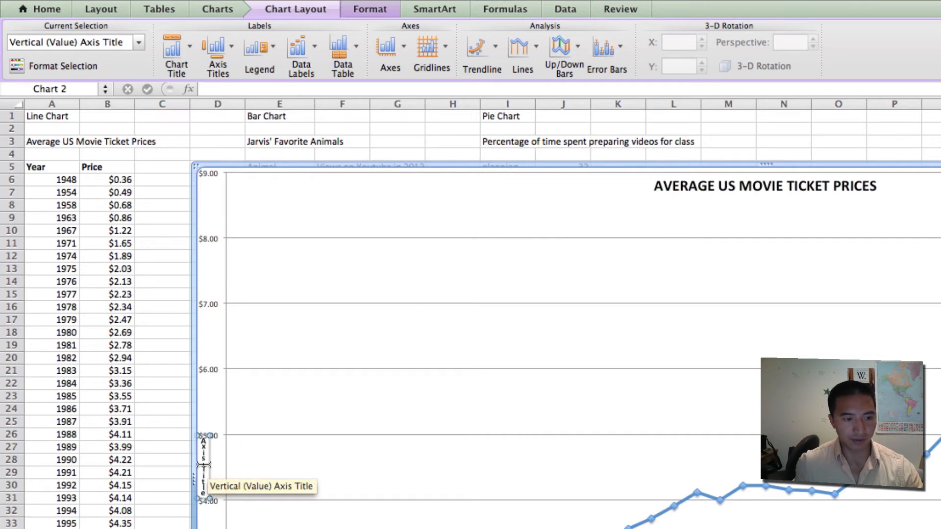
left_click(204, 465)
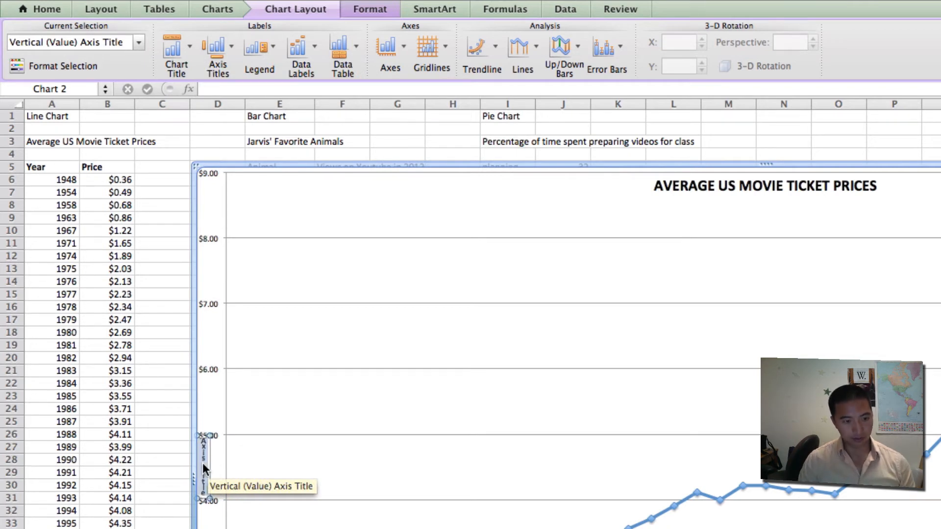
type("Dollars")
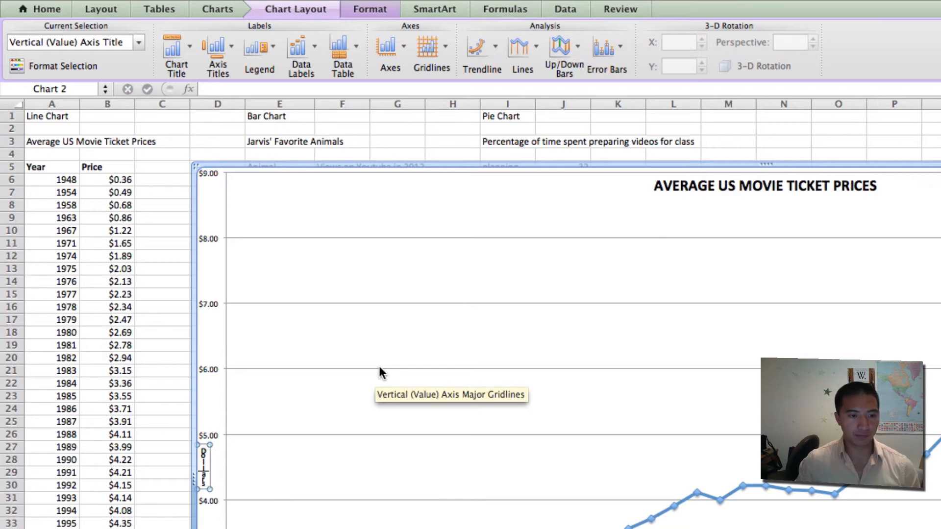
type("icket prices in")
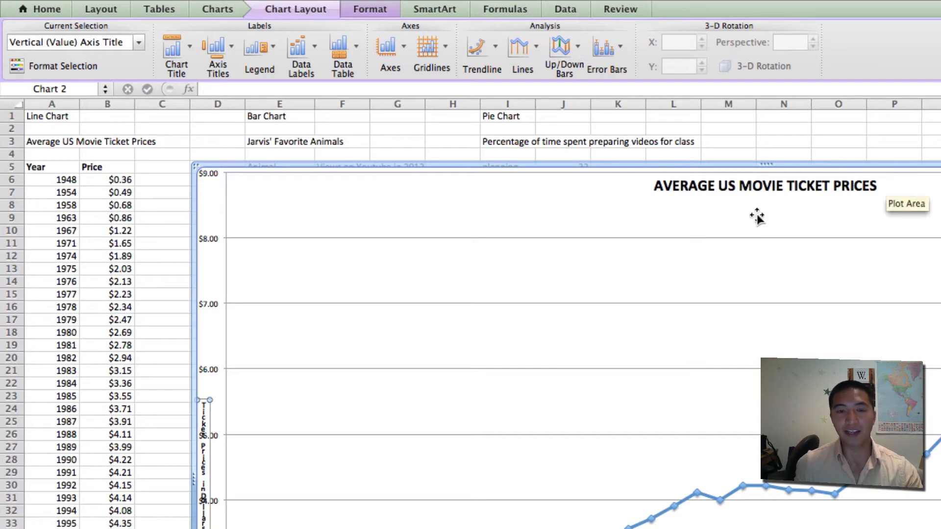
Set the font size of the chart title "AVERAGE US MOVIE TICKET PRICES" to 20
left_click(757, 186)
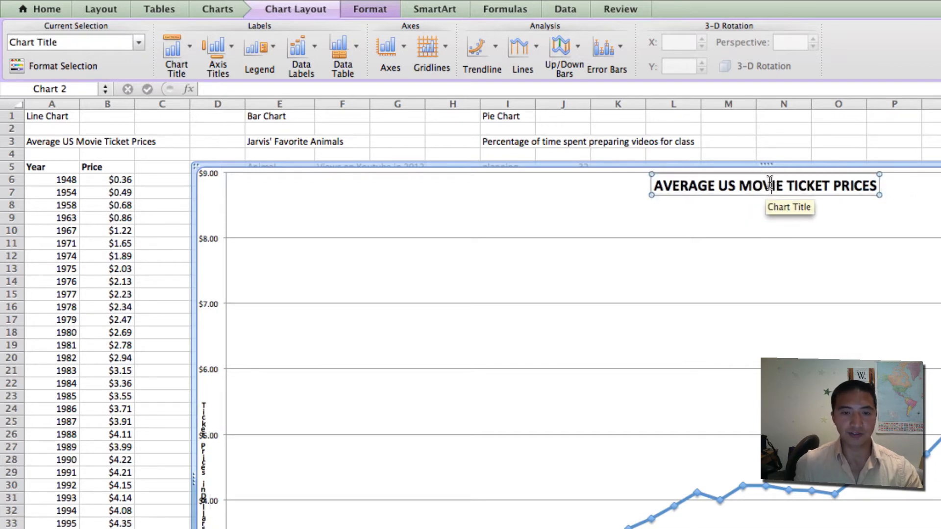
triple_click(771, 184)
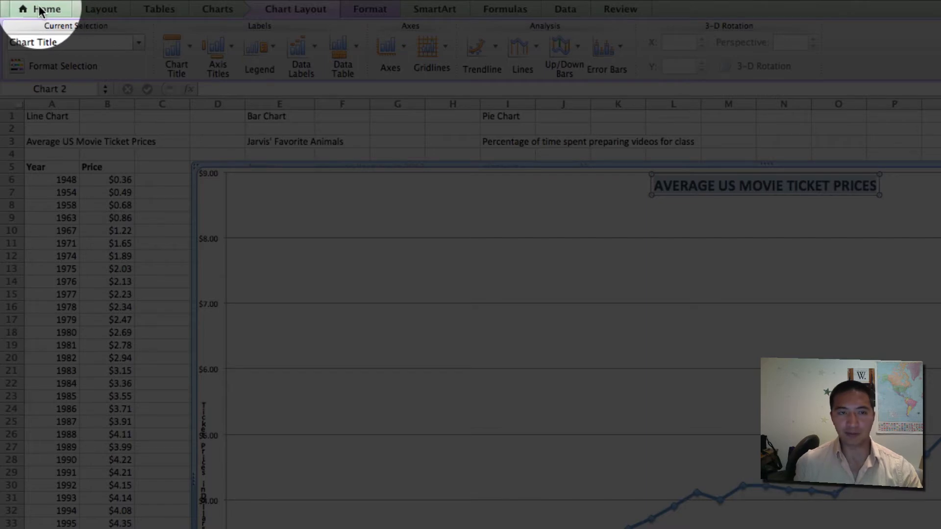
left_click(41, 9)
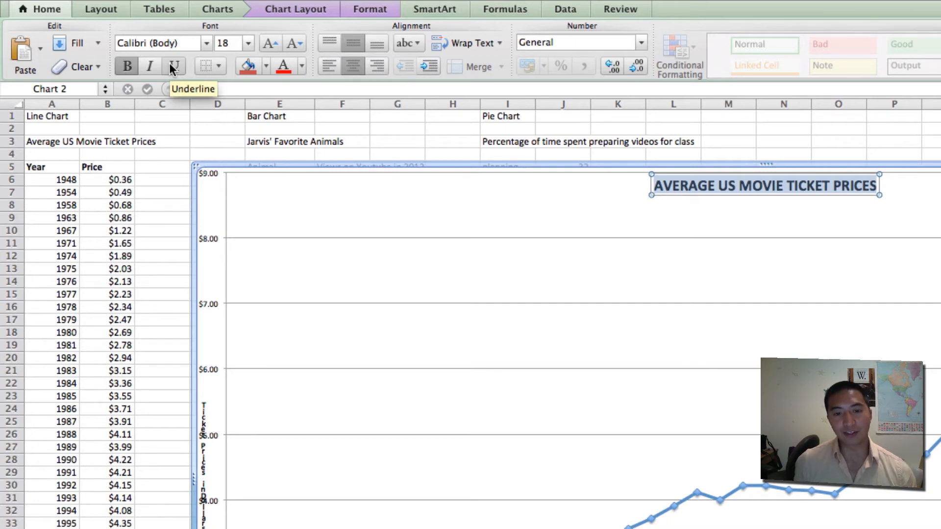
left_click(232, 45)
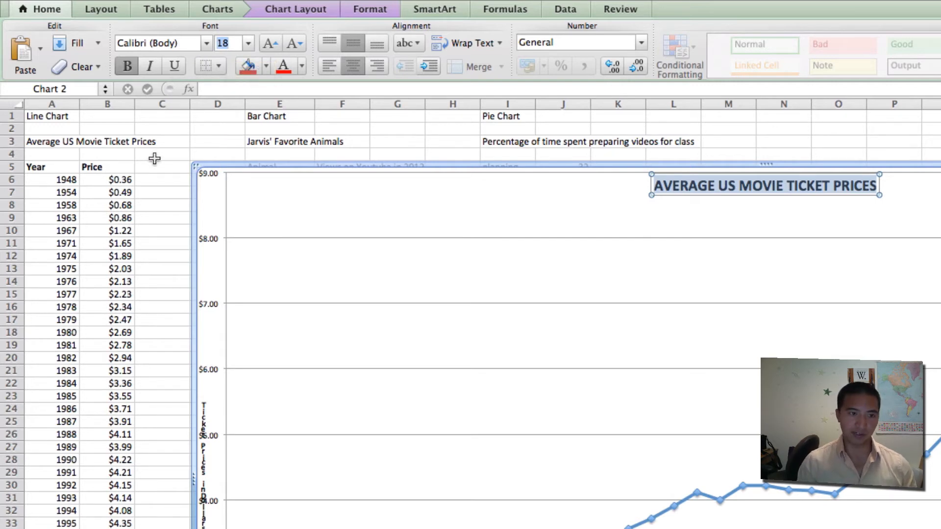
type("20")
key("Return")
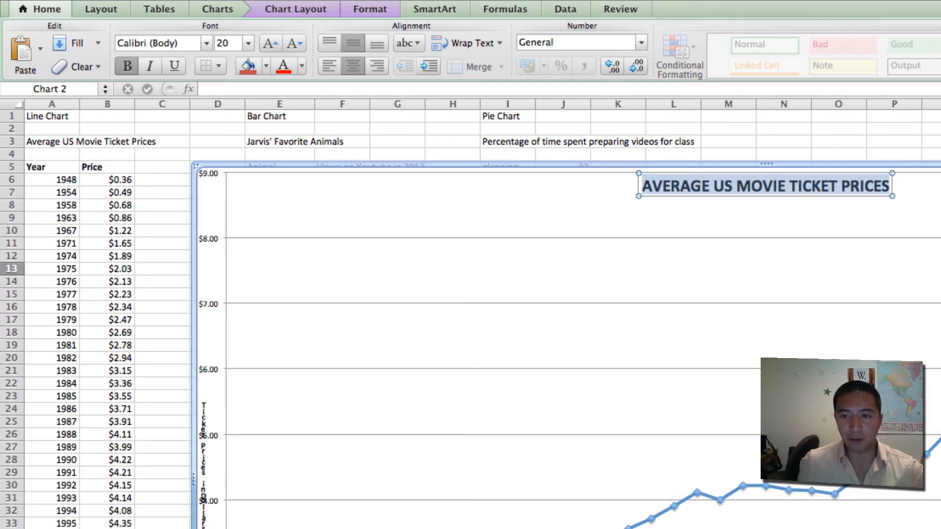
Add vertical gridlines to the line chart of movie ticket prices
key("Escape")
left_click(299, 11)
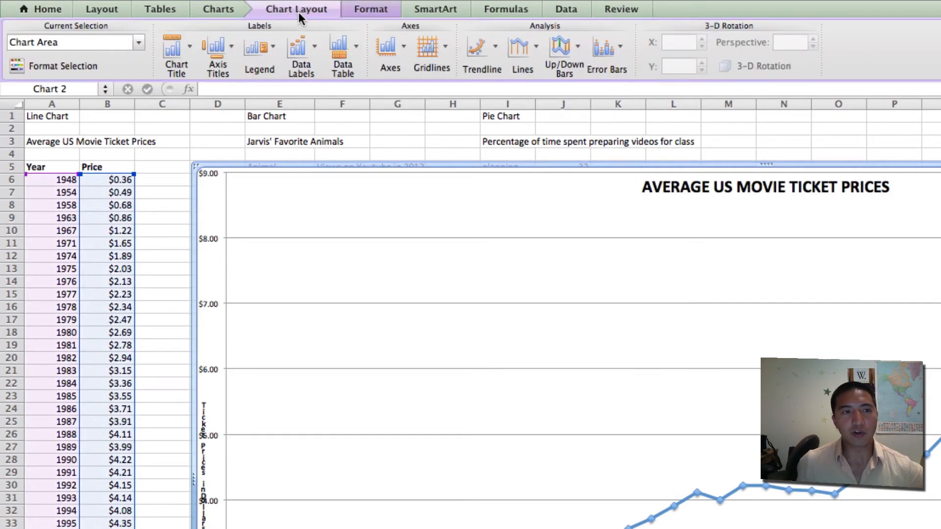
left_click(451, 58)
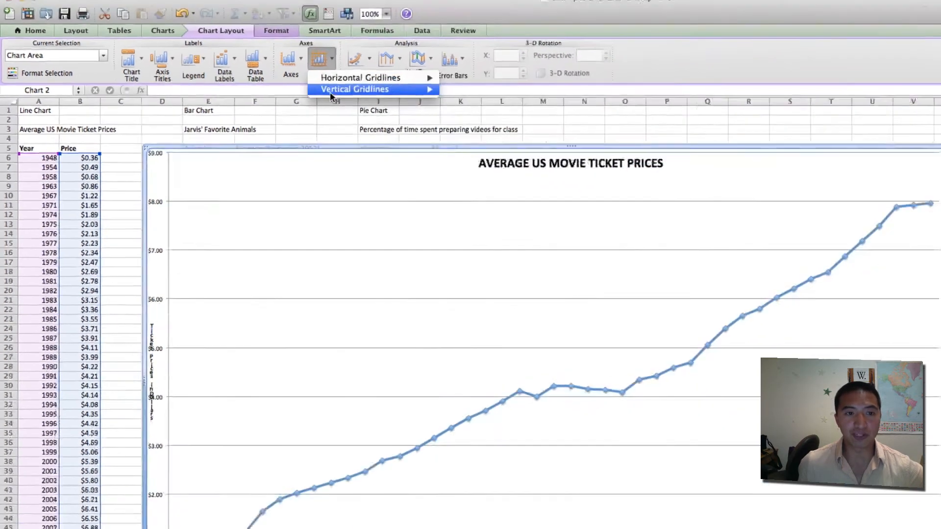
mouse_move(490, 88)
left_click(421, 112)
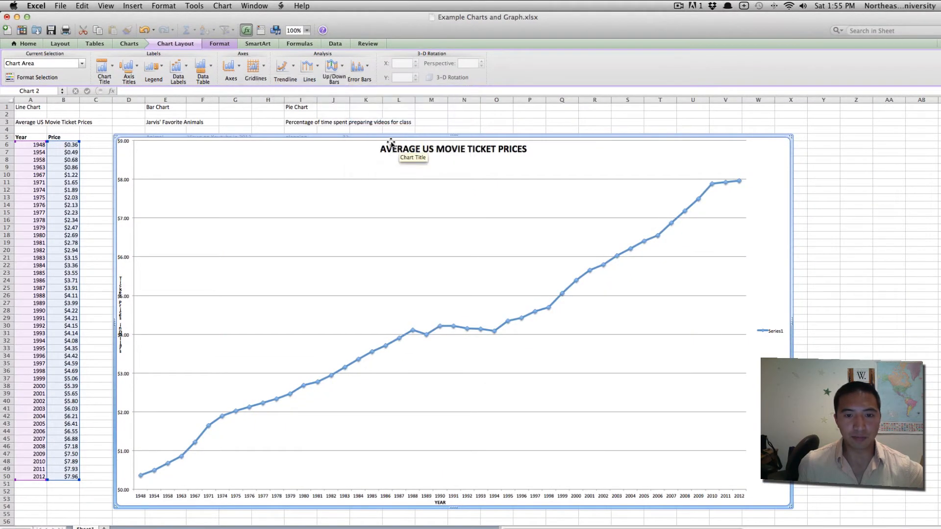
Add a Linear Trendline and an Exponential Trendline to the line chart
left_click(282, 66)
left_click(314, 107)
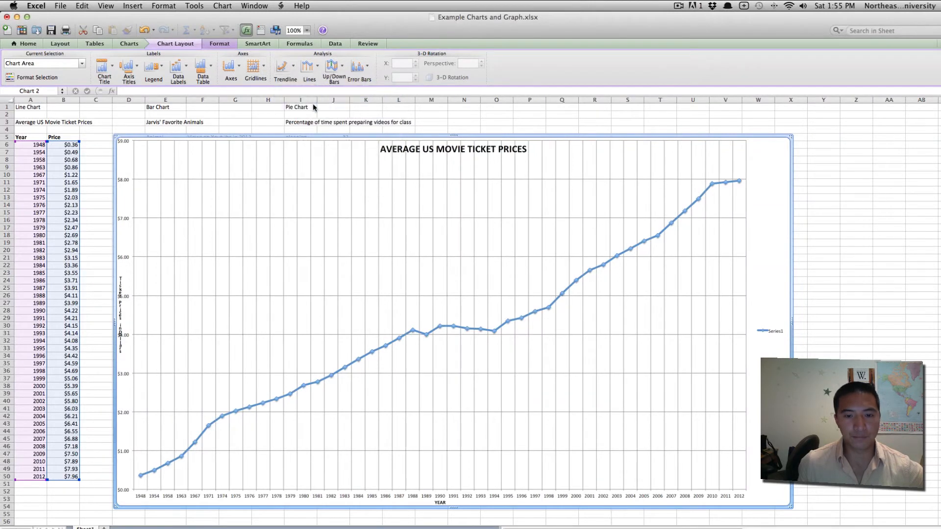
left_click(296, 72)
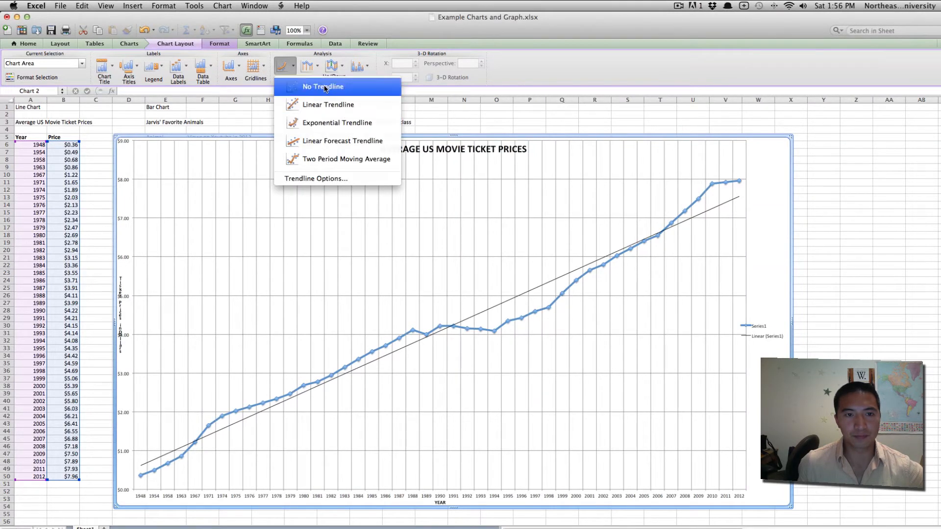
left_click(323, 122)
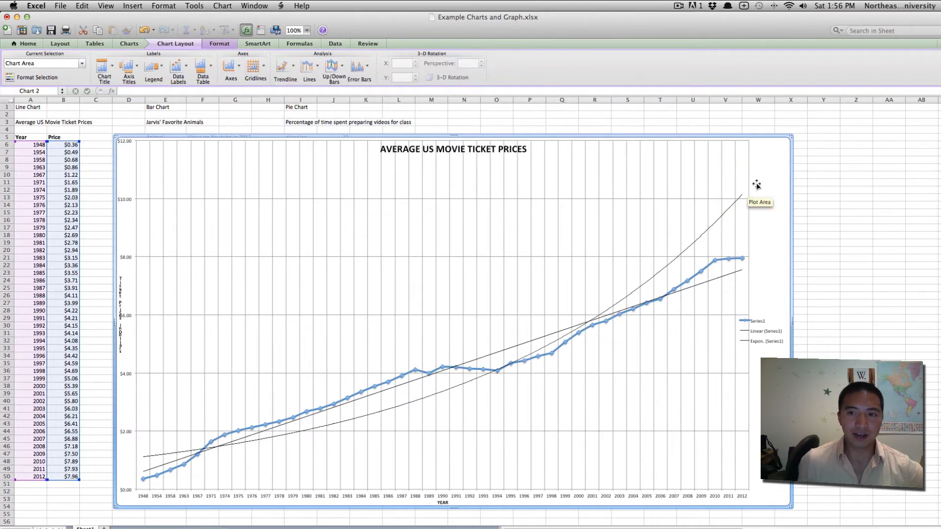
Delete the whole line chart from the sheet and select an empty cell
key("Delete")
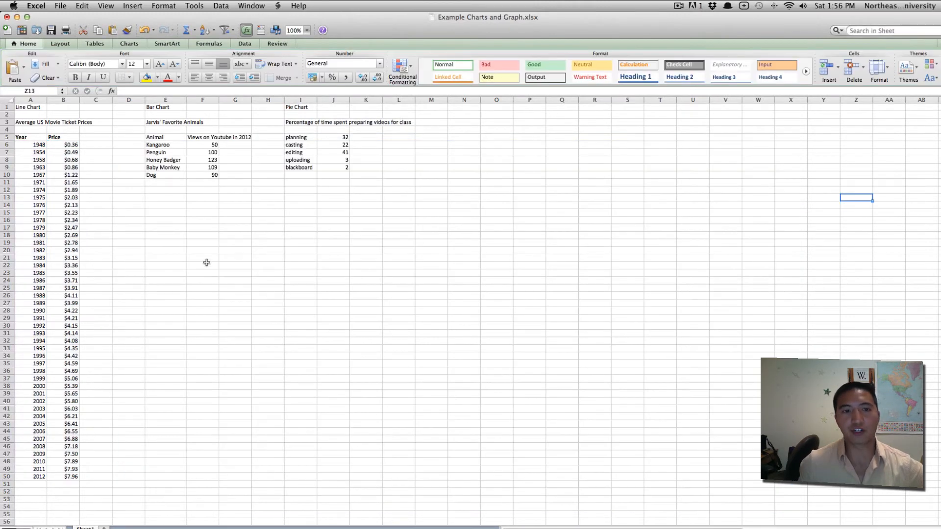
left_click(206, 263)
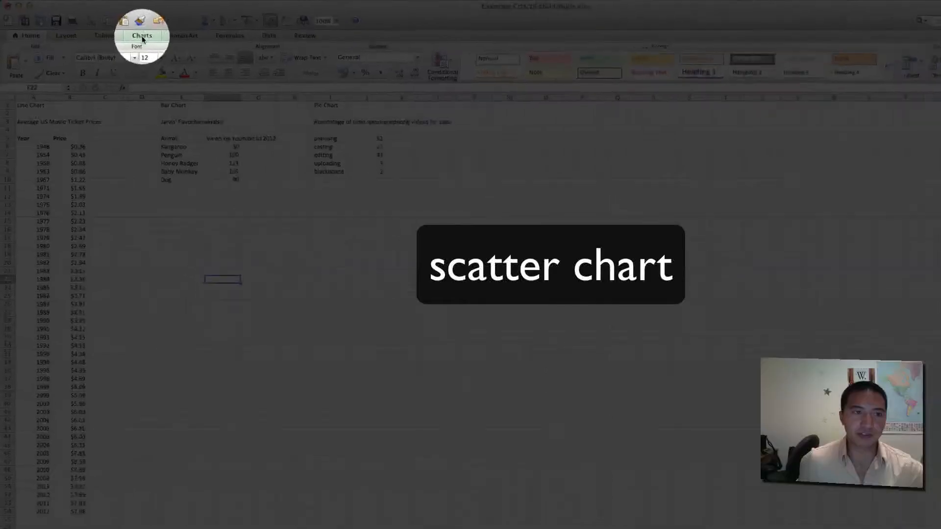
Insert a Straight Marked Scatter chart of the data in A6:B50 and enlarge it to span about columns D to Q, rows 8 to 36
left_click(129, 44)
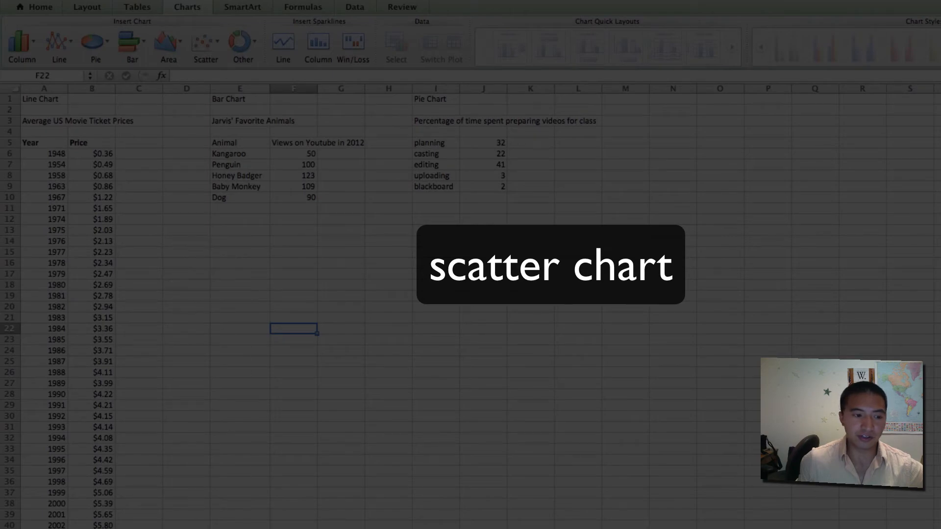
left_click_drag(92, 528, 41, 156)
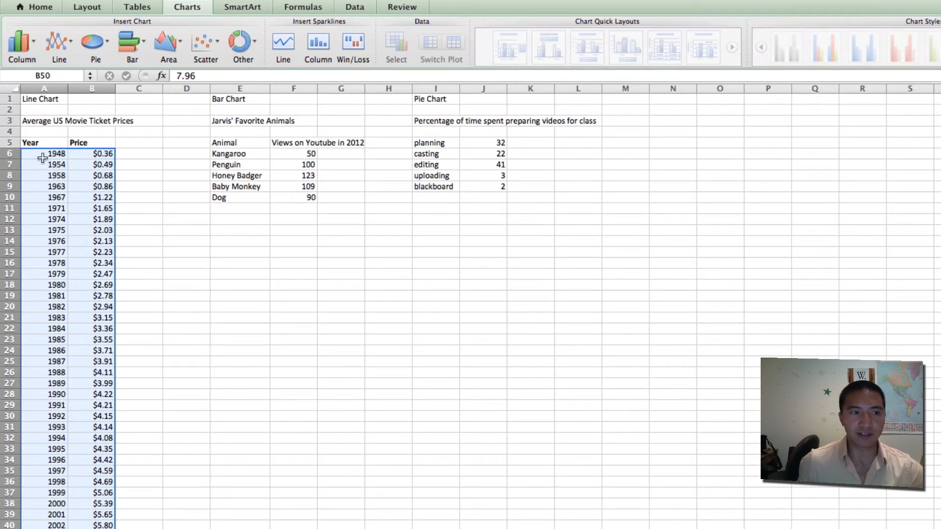
left_click(204, 50)
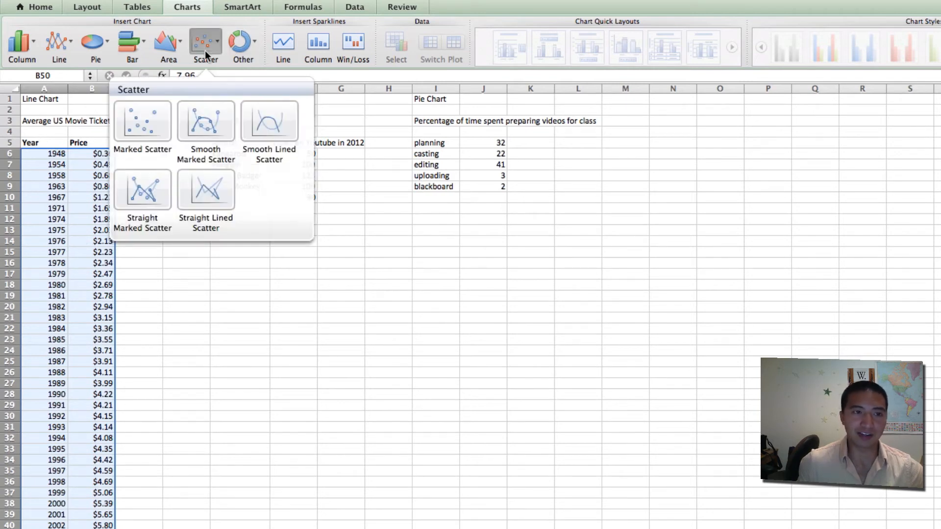
left_click(141, 193)
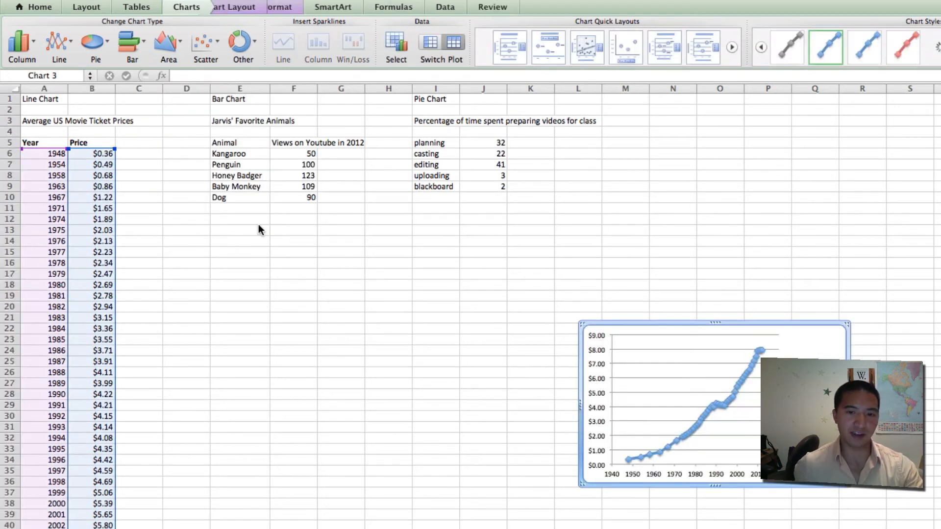
left_click_drag(581, 324, 153, 177)
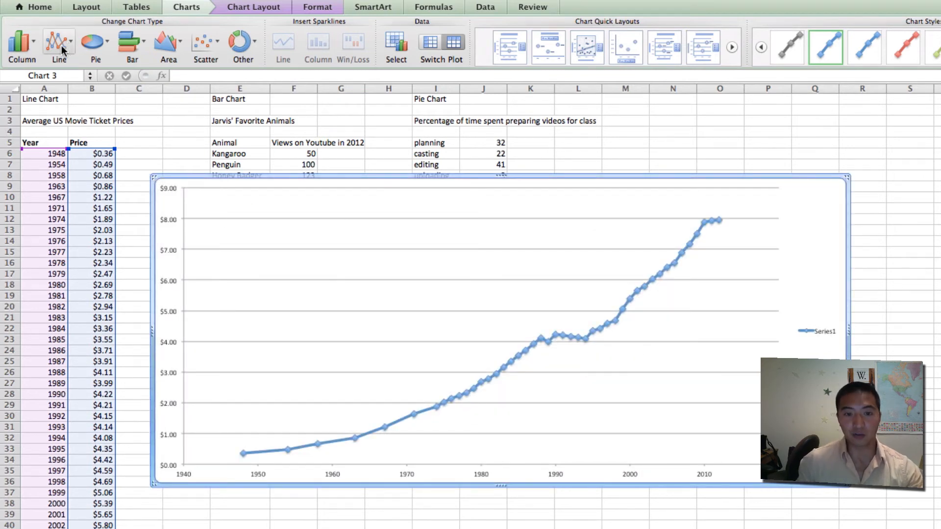
Add a title above the scatter chart reading "Movie Ticket Prices"
left_click(273, 8)
left_click(151, 47)
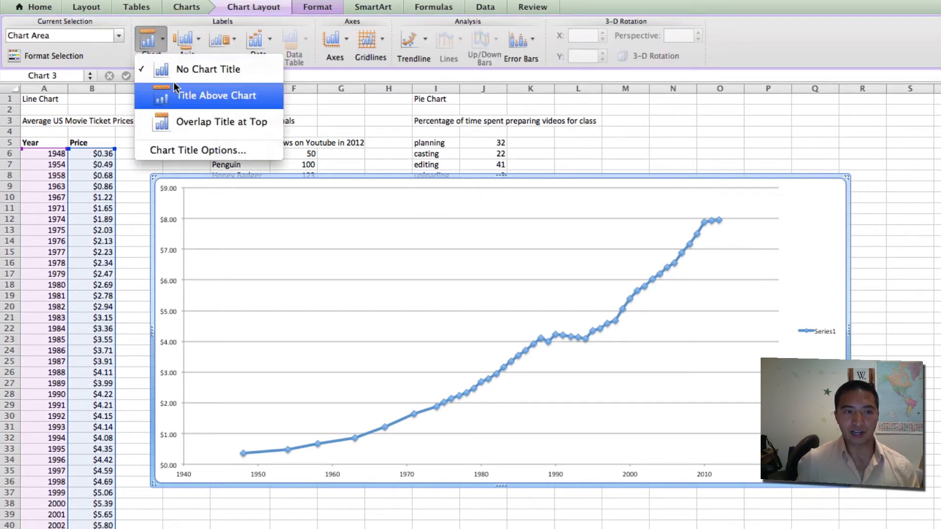
left_click(196, 93)
left_click_drag(533, 195, 471, 195)
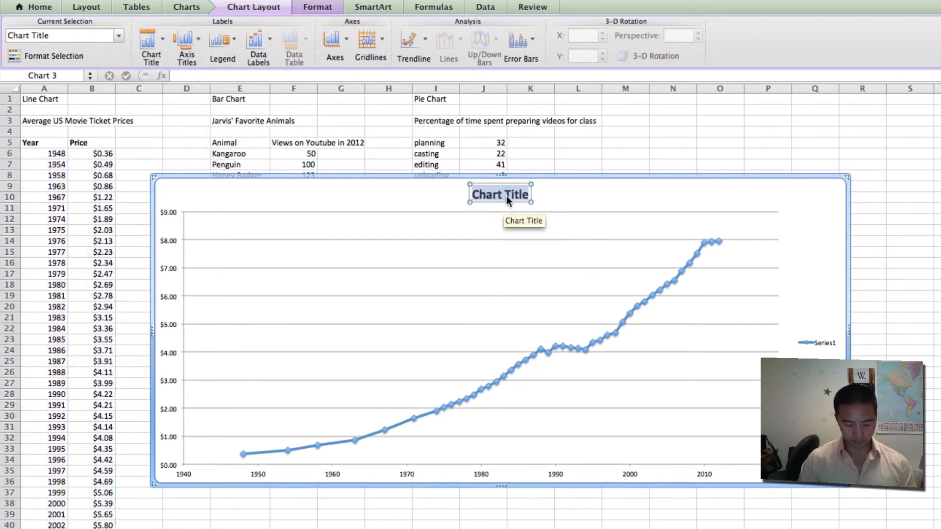
type("Mcvie Ticket P")
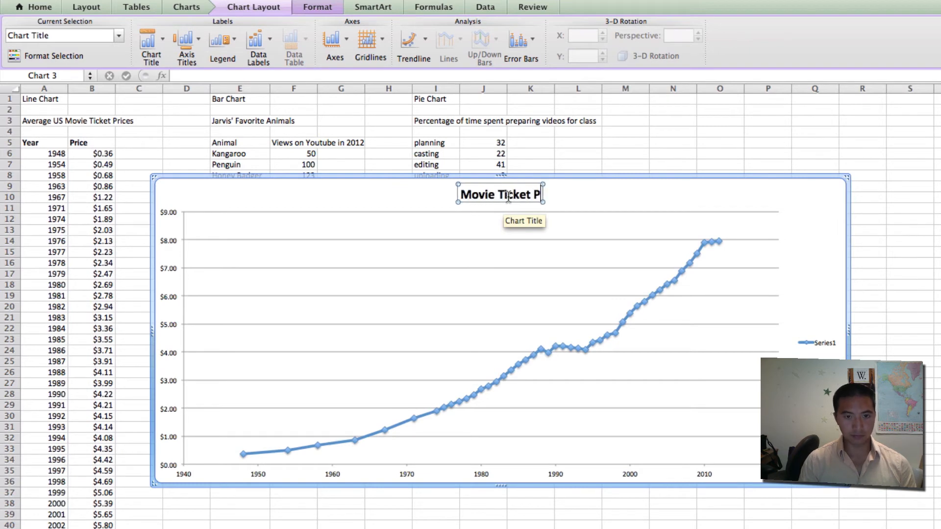
type("rices")
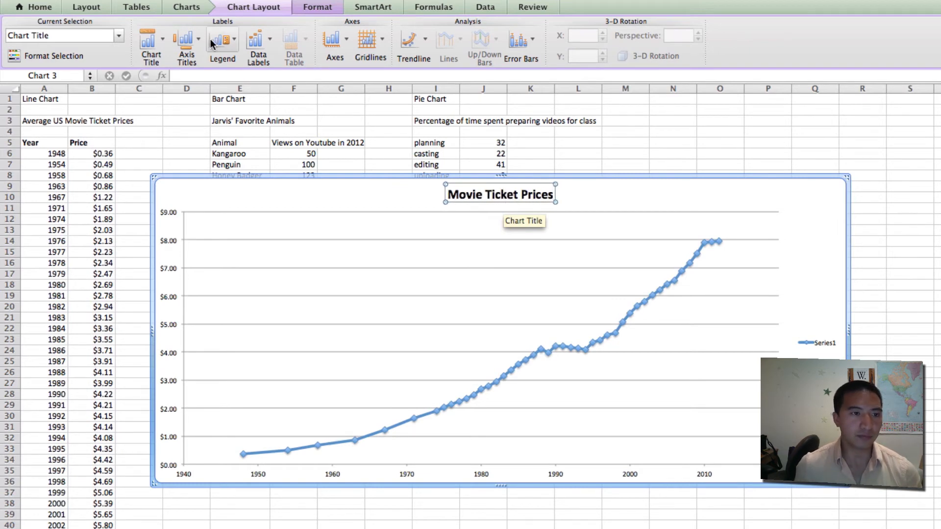
Give the scatter chart's horizontal axis the title "Year" below the axis
left_click(205, 47)
left_click(186, 41)
mouse_move(275, 63)
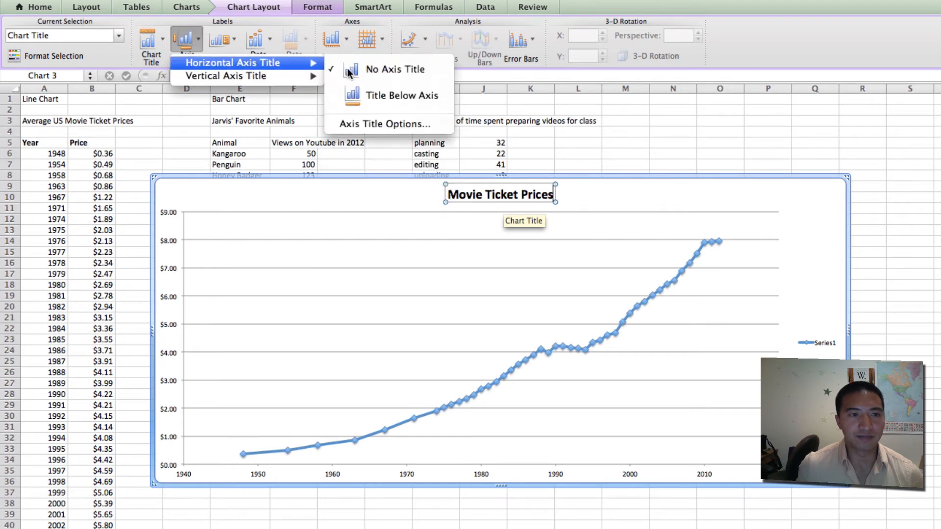
left_click(388, 94)
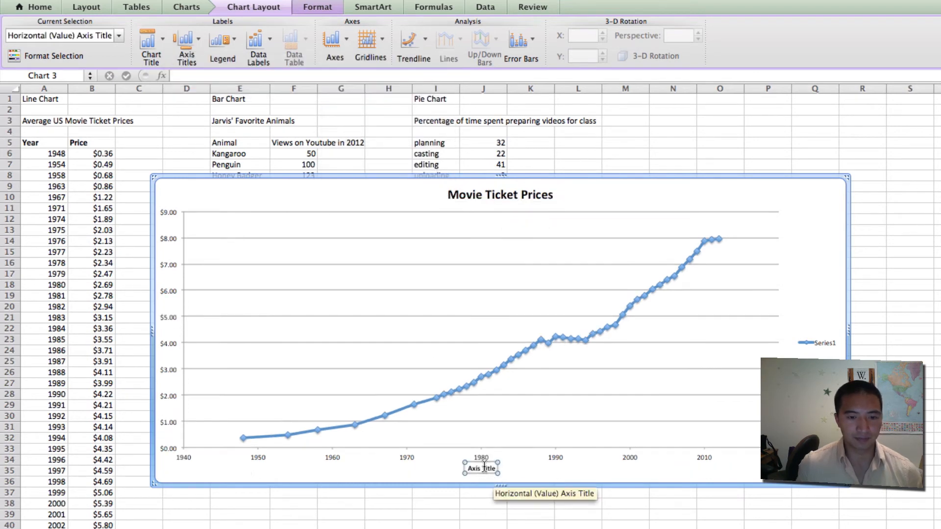
triple_click(483, 467)
type("Year")
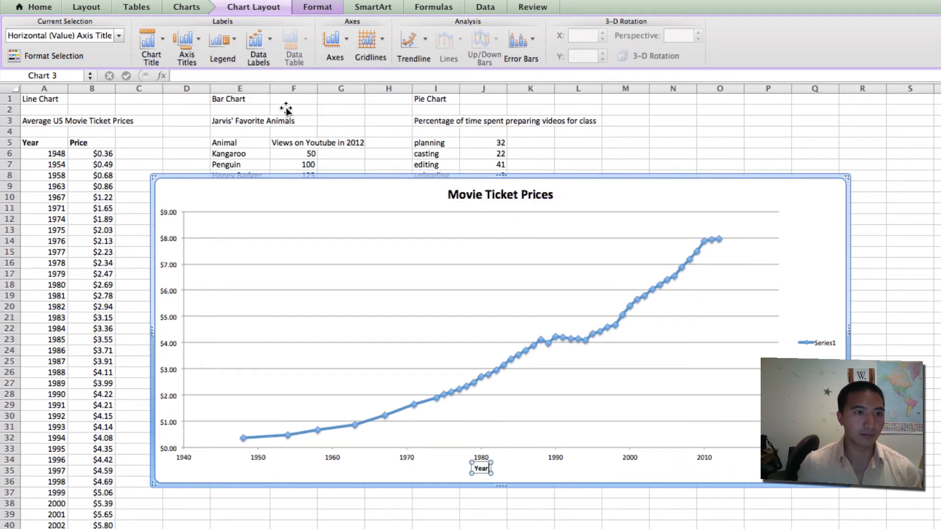
Add a Rotated Title to the scatter chart's vertical axis reading "Prices in Dollars"
left_click(193, 52)
mouse_move(234, 79)
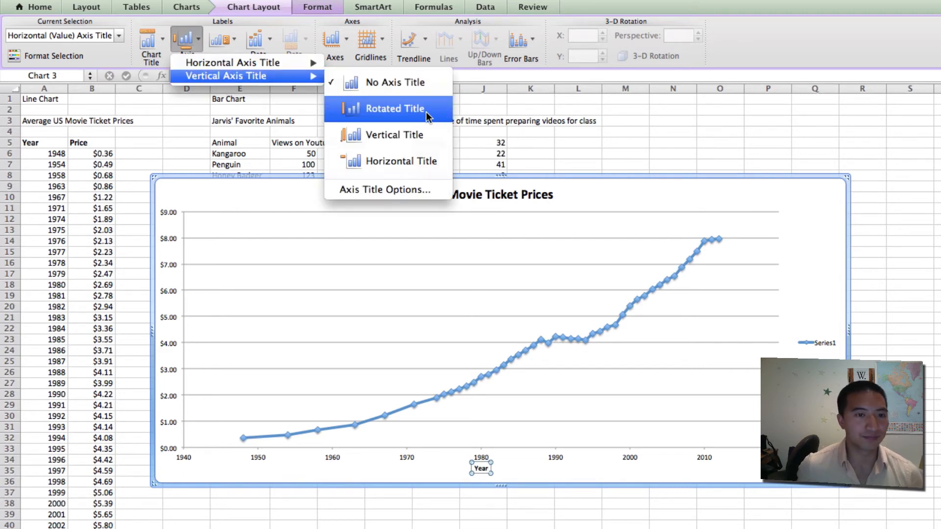
left_click(442, 117)
triple_click(170, 326)
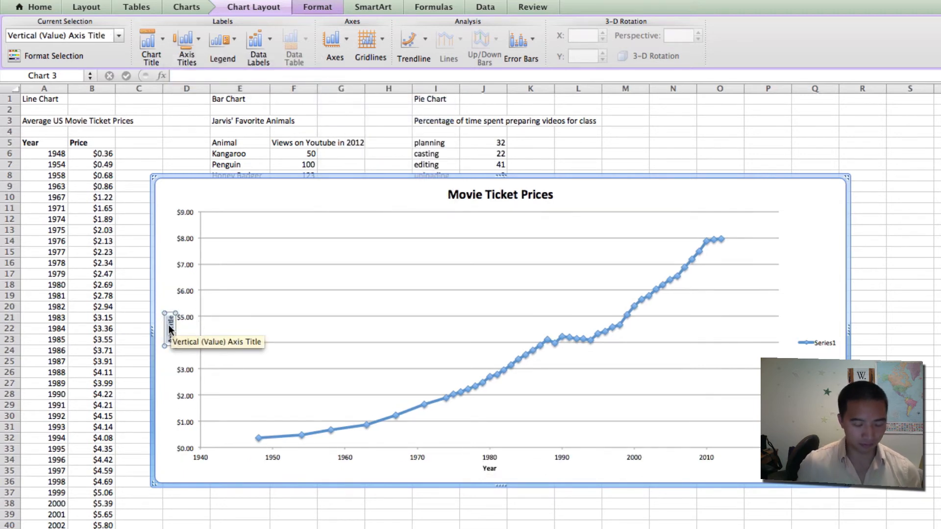
type("Prices in Dollars")
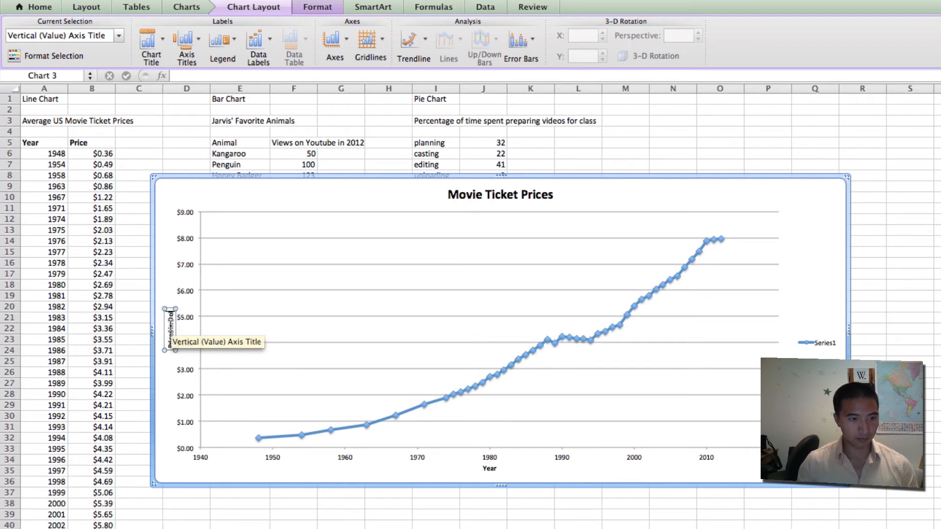
left_click(871, 320)
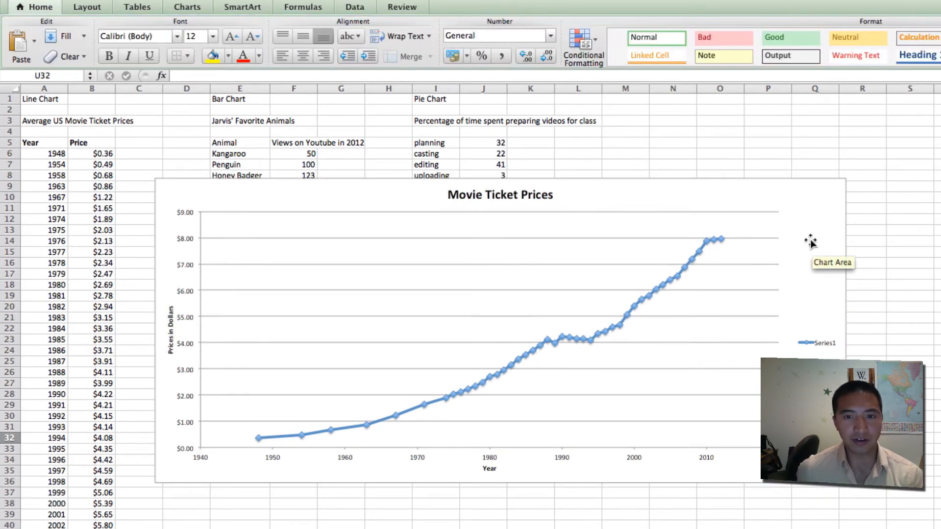
Add data labels above the points of the scatter chart
left_click(810, 240)
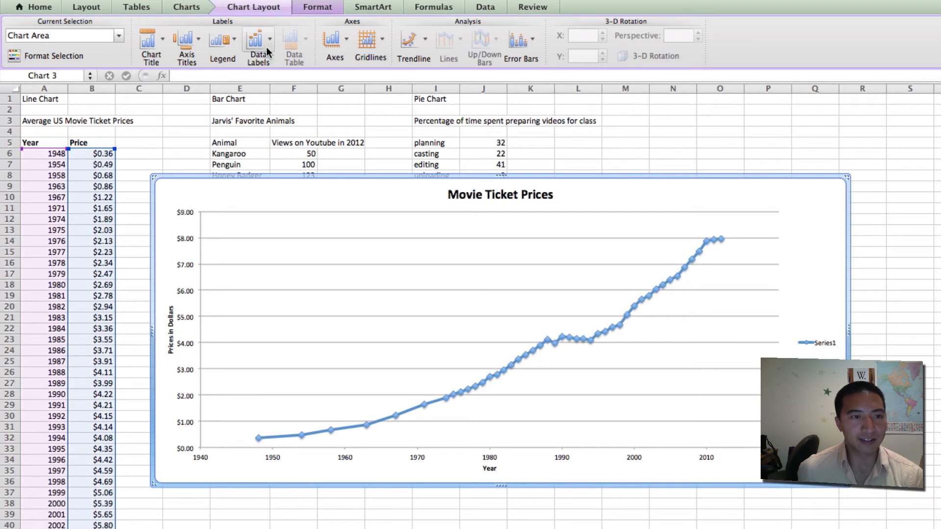
left_click(266, 46)
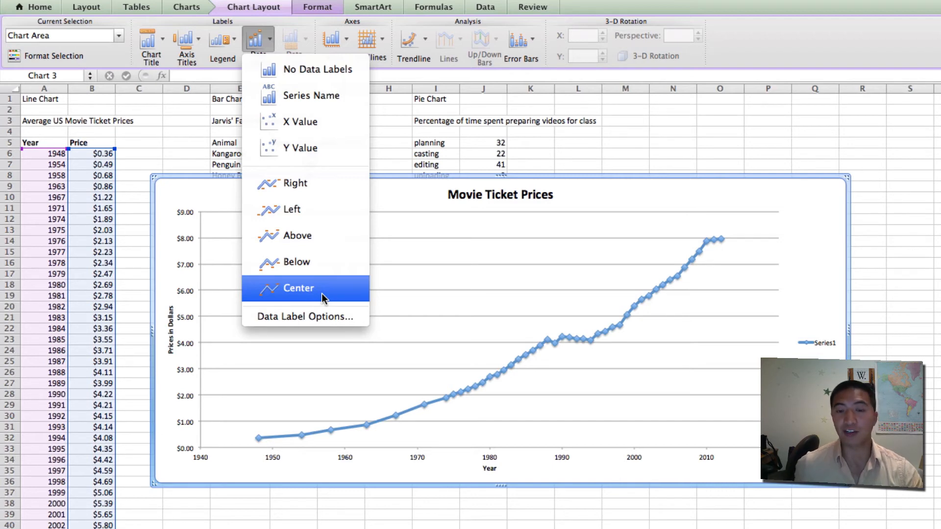
left_click(307, 243)
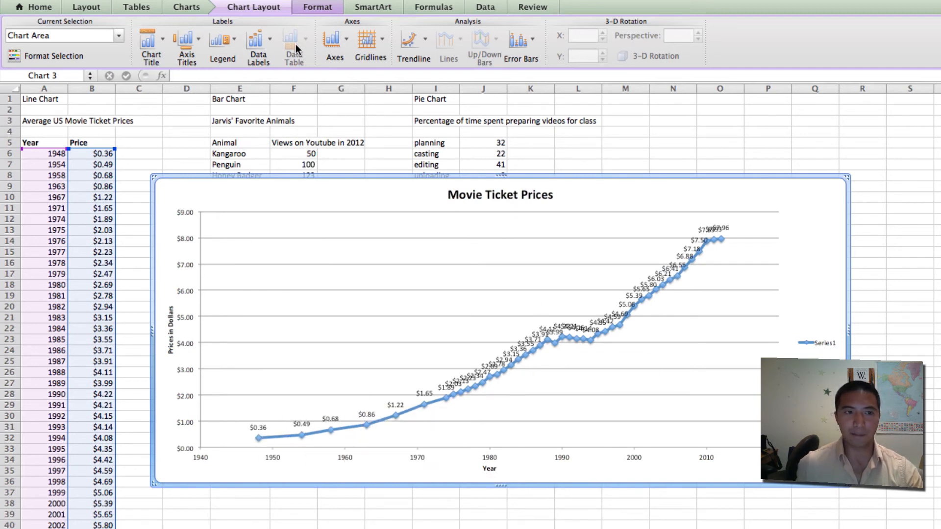
Remove all data labels from the scatter chart
left_click(416, 328)
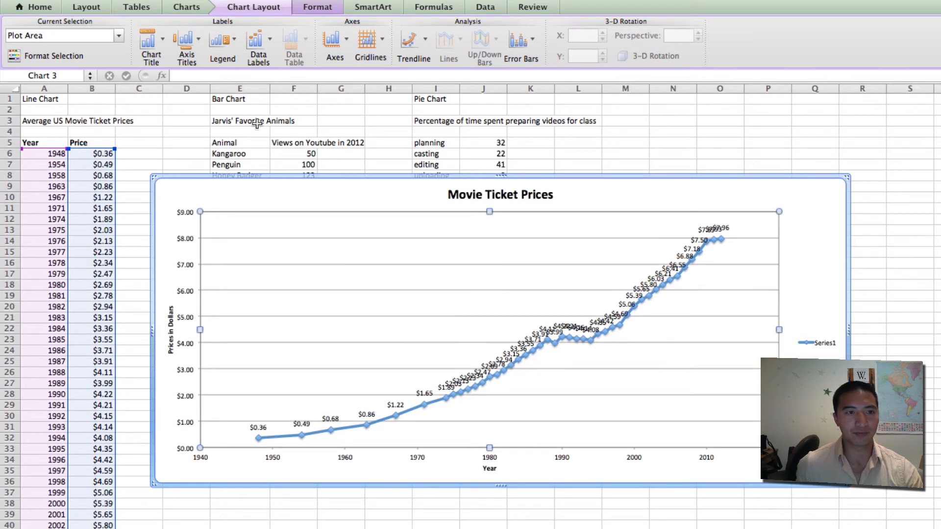
left_click(256, 58)
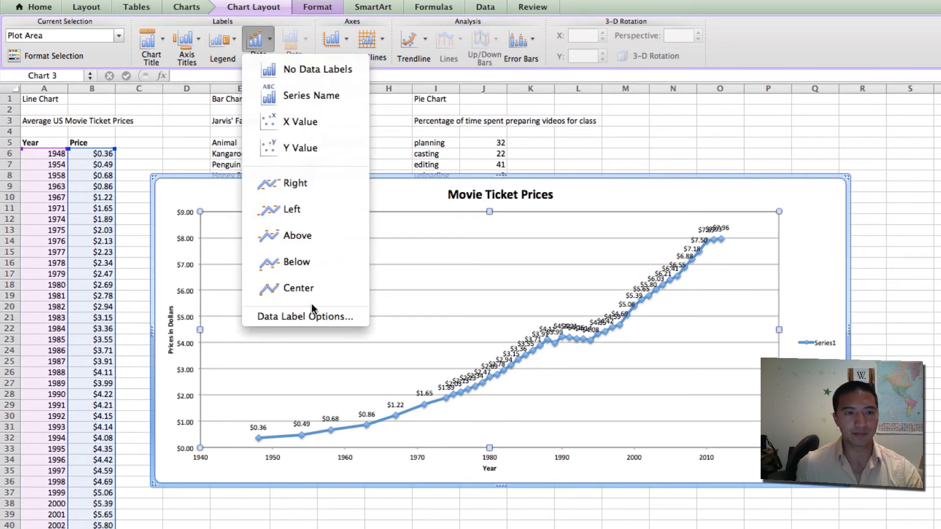
left_click(300, 69)
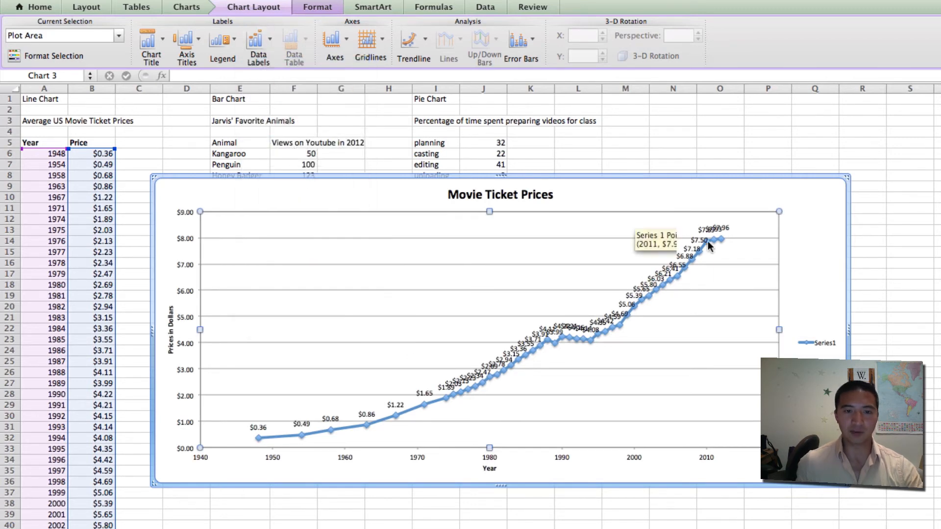
Delete the "Movie Ticket Prices" scatter chart from the sheet
left_click(802, 229)
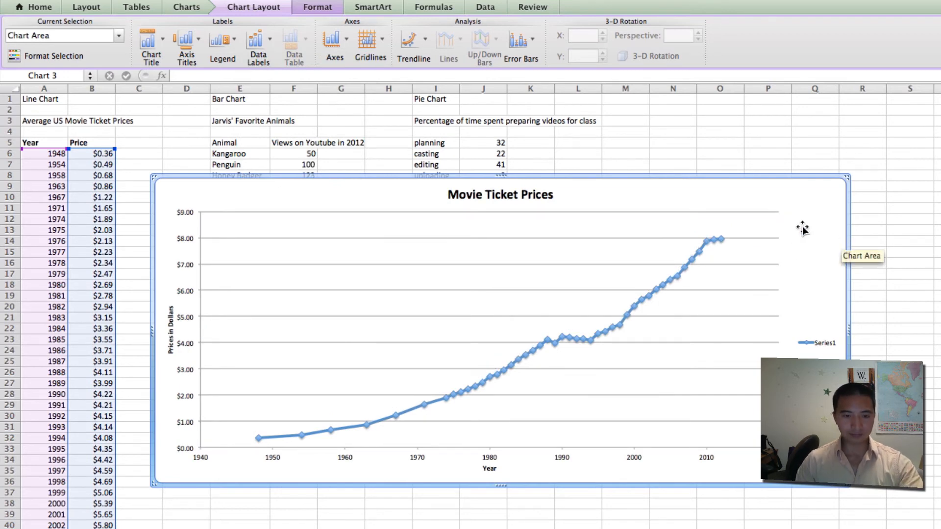
key("Delete")
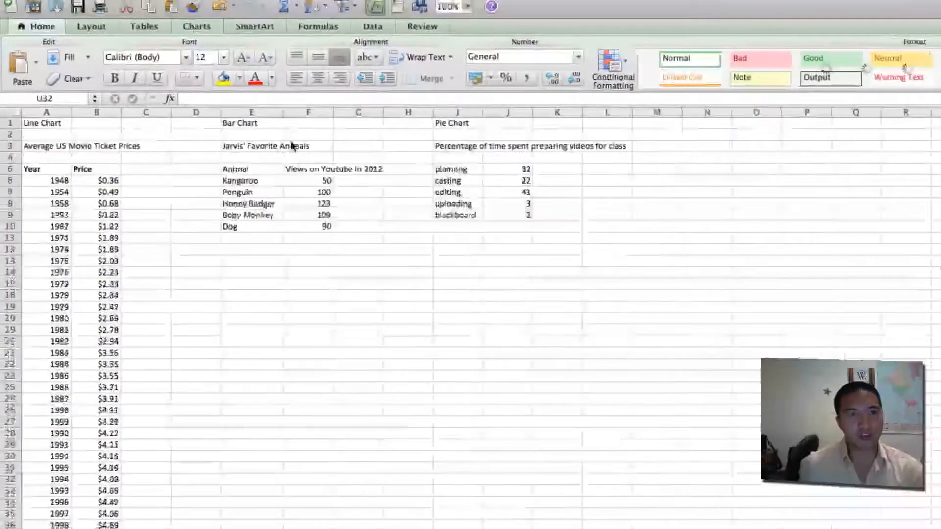
Insert a 2-D Clustered Column chart from the animal names and view counts in E6:F10
left_click(187, 7)
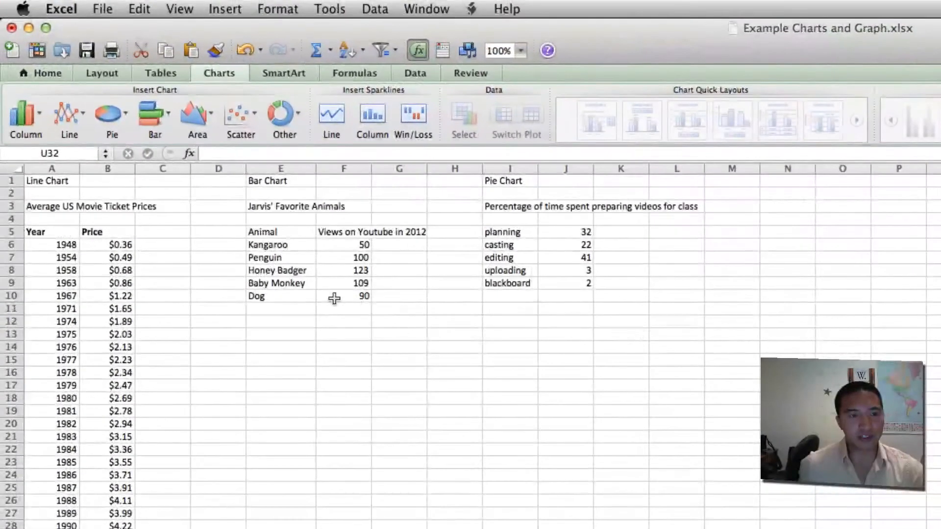
left_click_drag(262, 245, 344, 297)
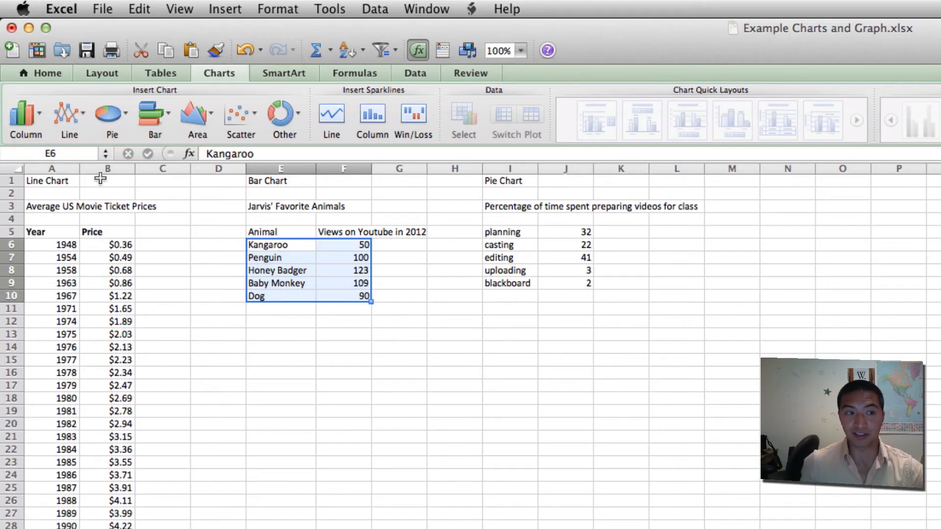
left_click(23, 112)
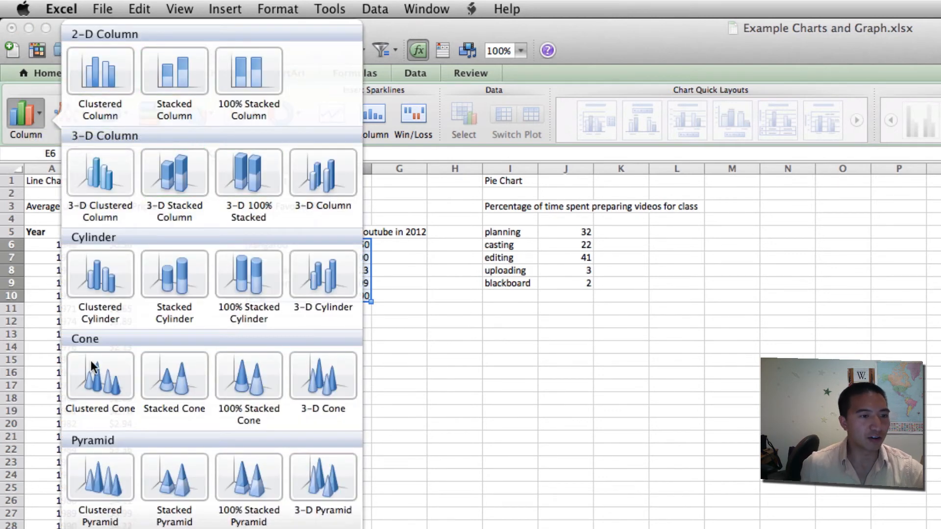
left_click(108, 82)
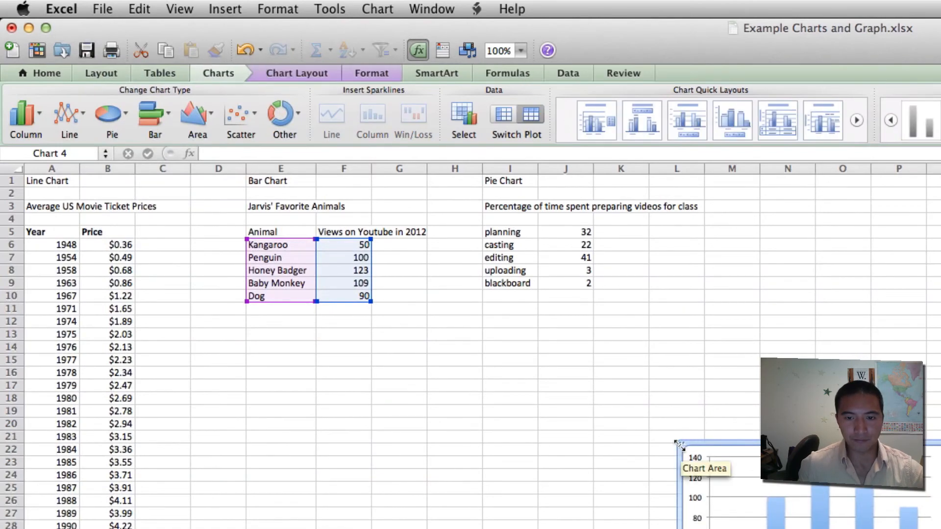
Enlarge the column chart so its upper-left corner reaches about cell F8, and delete its legend
left_click_drag(680, 448, 316, 271)
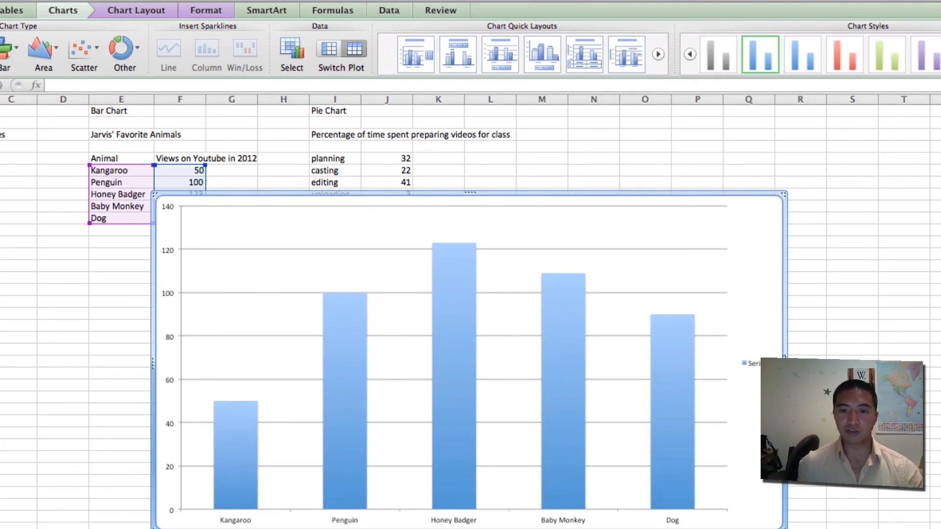
left_click(755, 367)
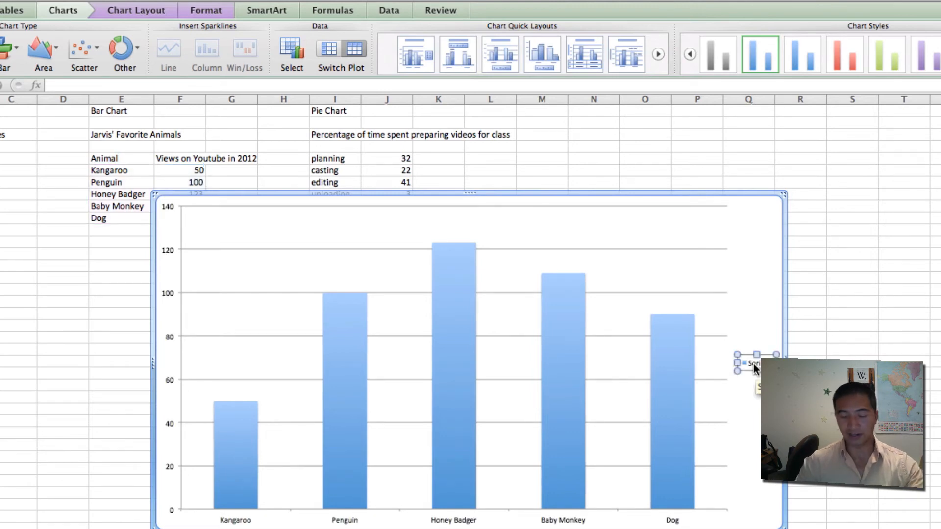
key("Delete")
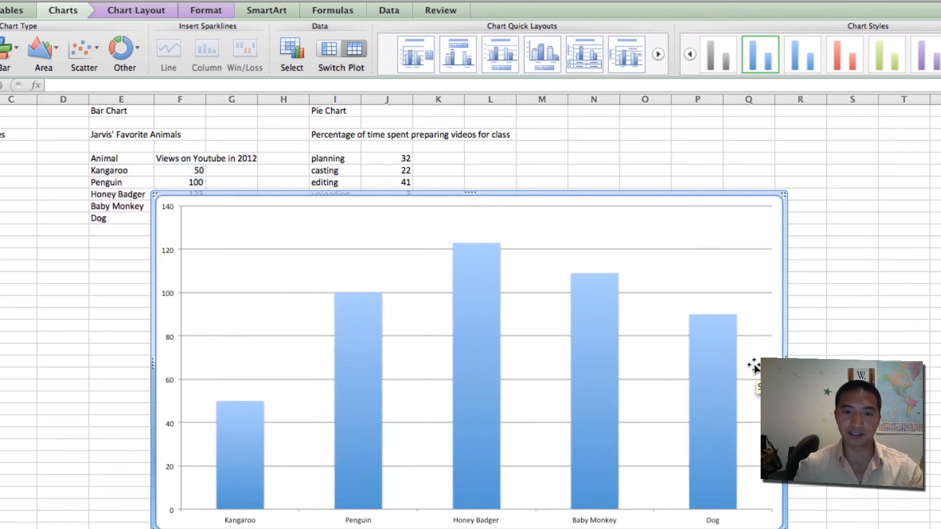
Add a title above the column chart consisting of the person's name in possessive form followed by "Favorite Animals"
left_click(146, 11)
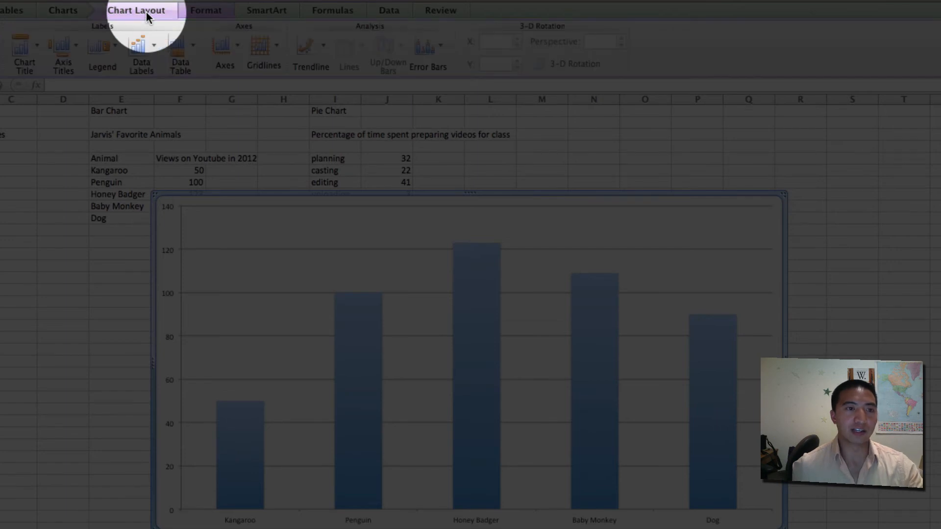
left_click(29, 49)
left_click(41, 103)
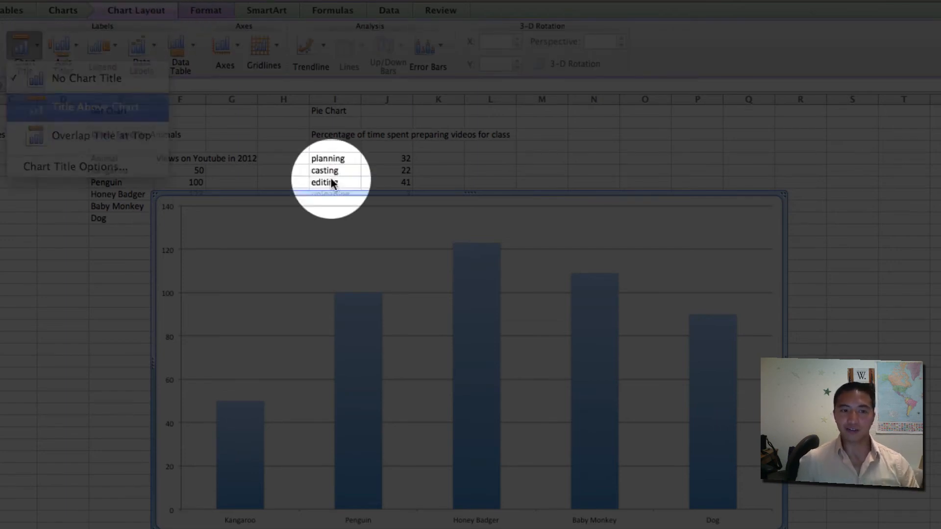
type("J")
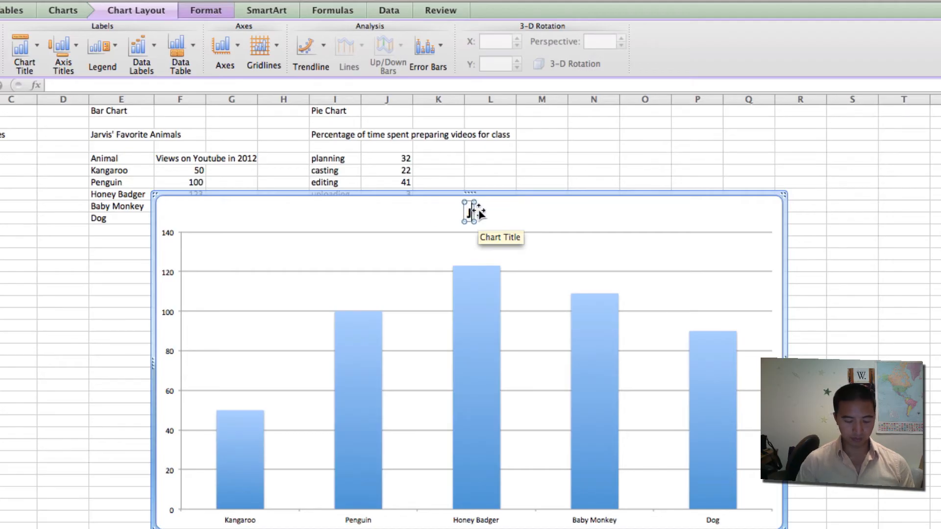
type("arvis's Favor")
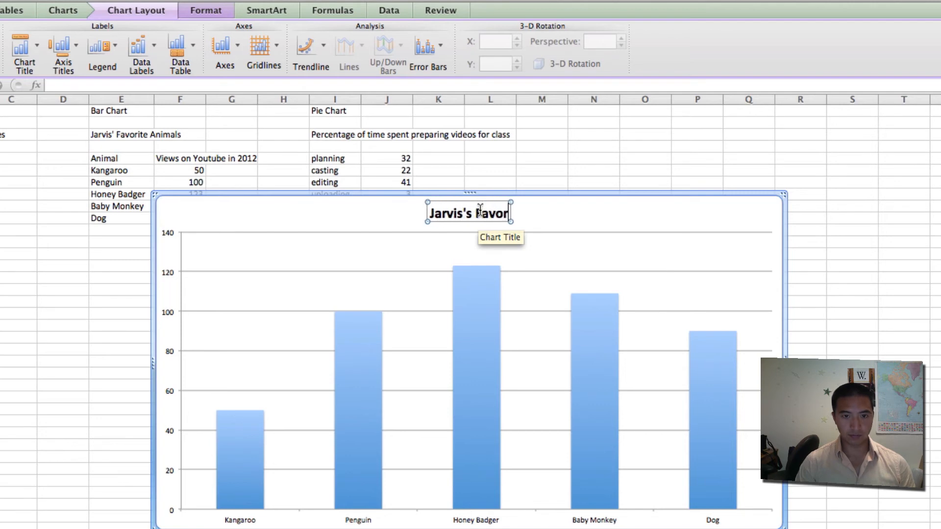
type("ite Animals")
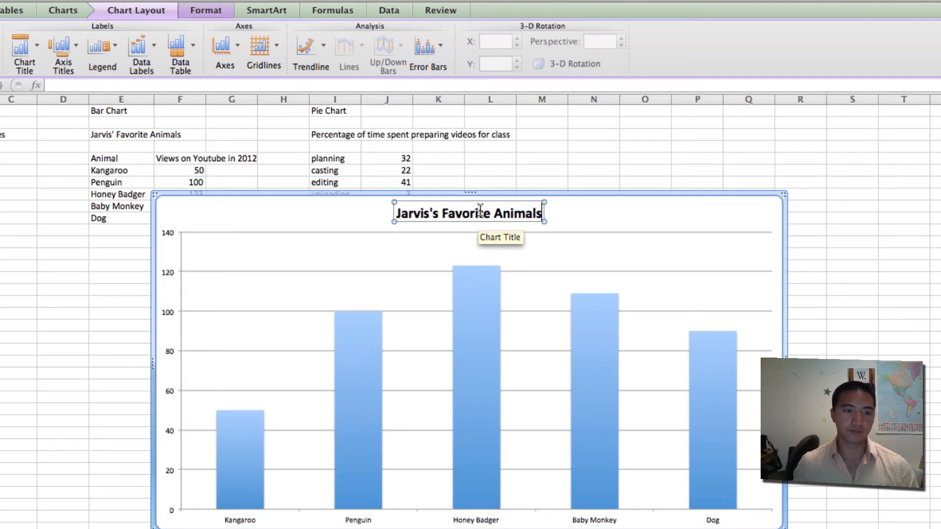
Add a Vertical Title to the column chart's vertical axis reading "Views on Youtube"
left_click(132, 46)
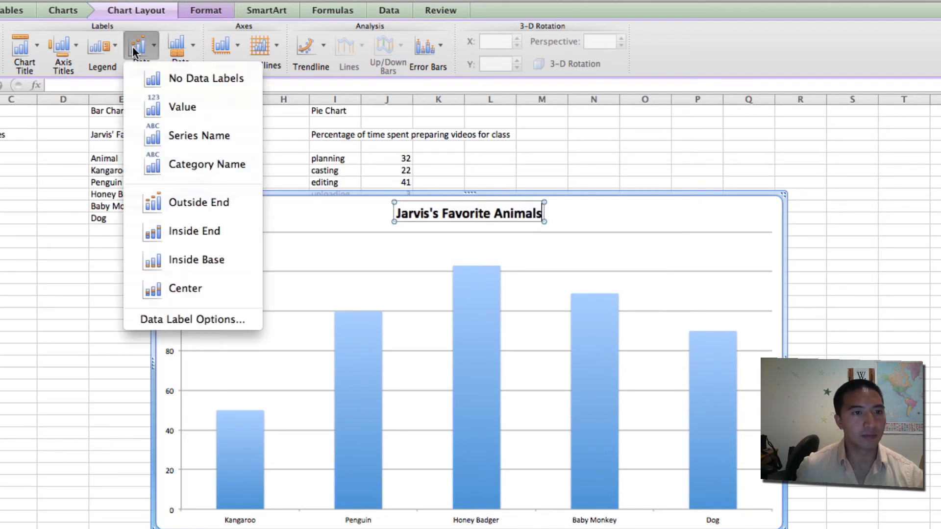
left_click(132, 46)
left_click(72, 48)
mouse_move(193, 88)
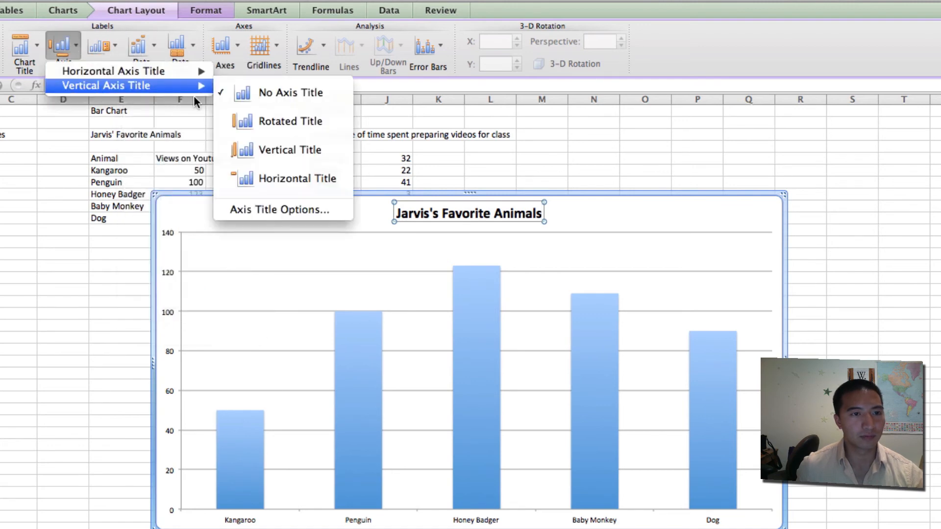
left_click(293, 143)
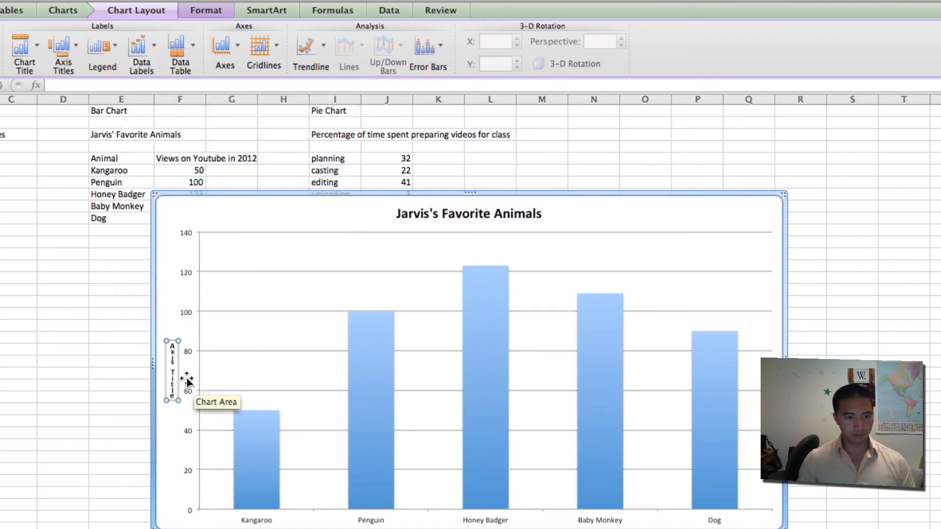
triple_click(173, 377)
type("Views on Youtub")
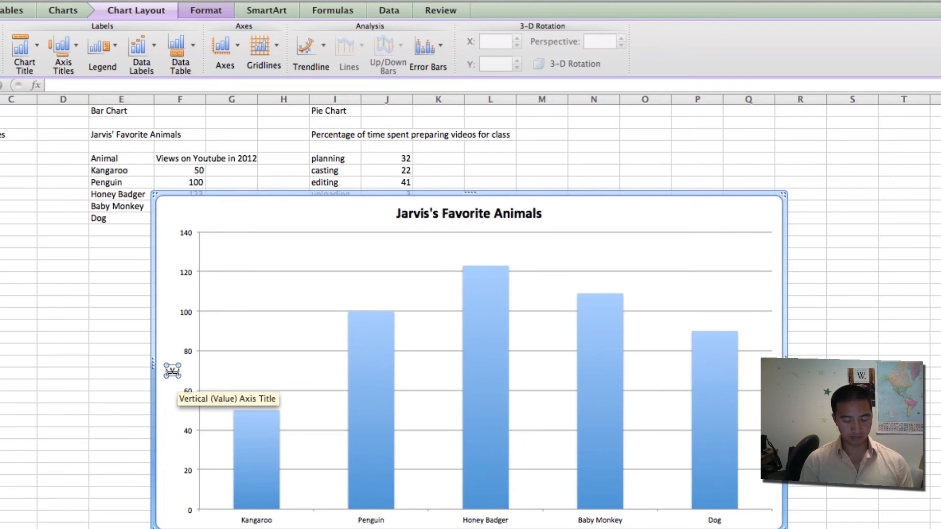
type("e")
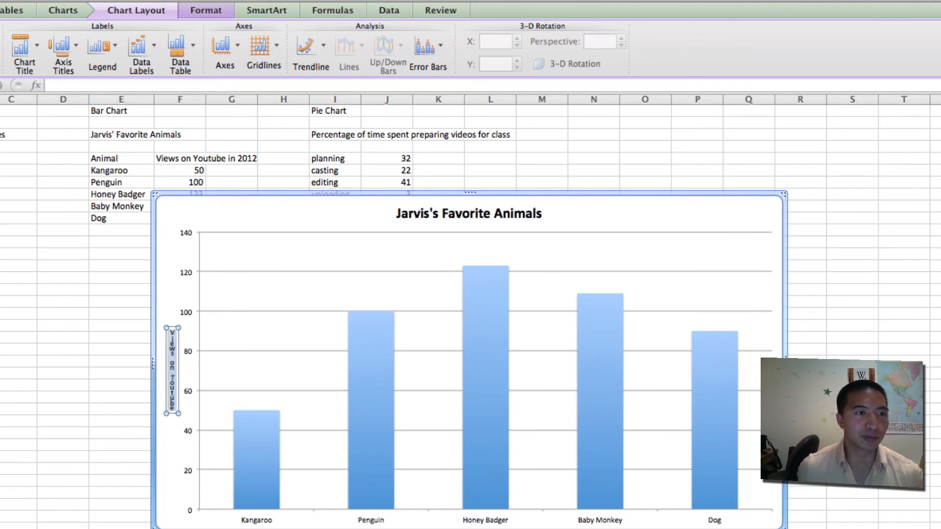
Set the font size of the column chart's vertical axis title to 14 and deselect the chart
left_click(2, 10)
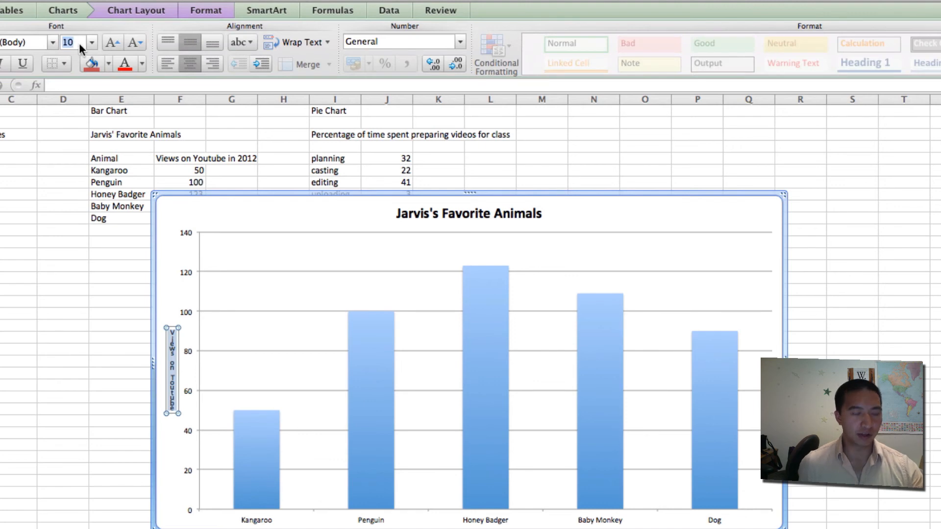
type("14")
key("Return")
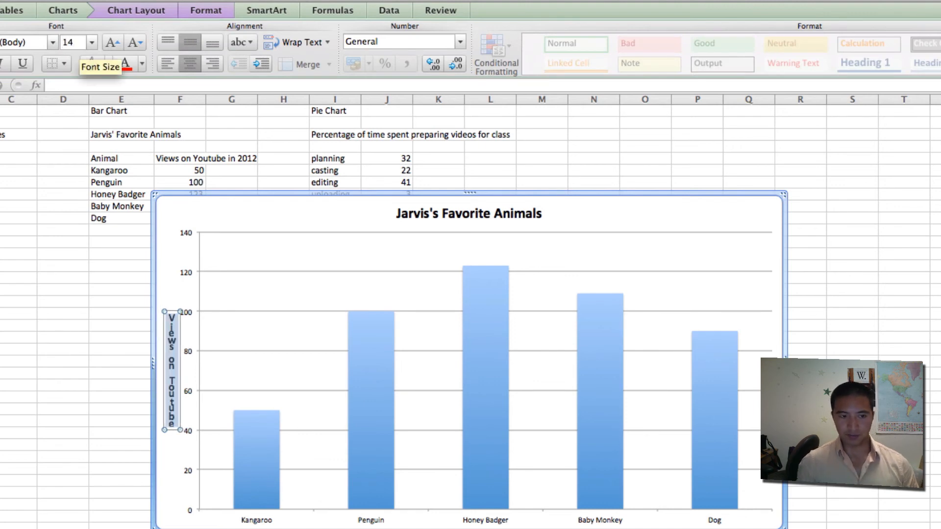
key("Escape")
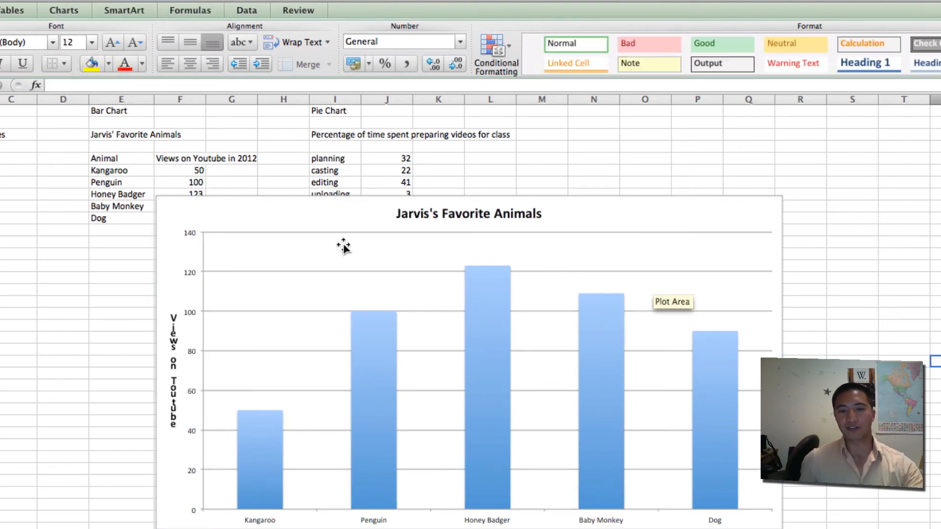
Delete the favorite animals column chart from the sheet
left_click(769, 213)
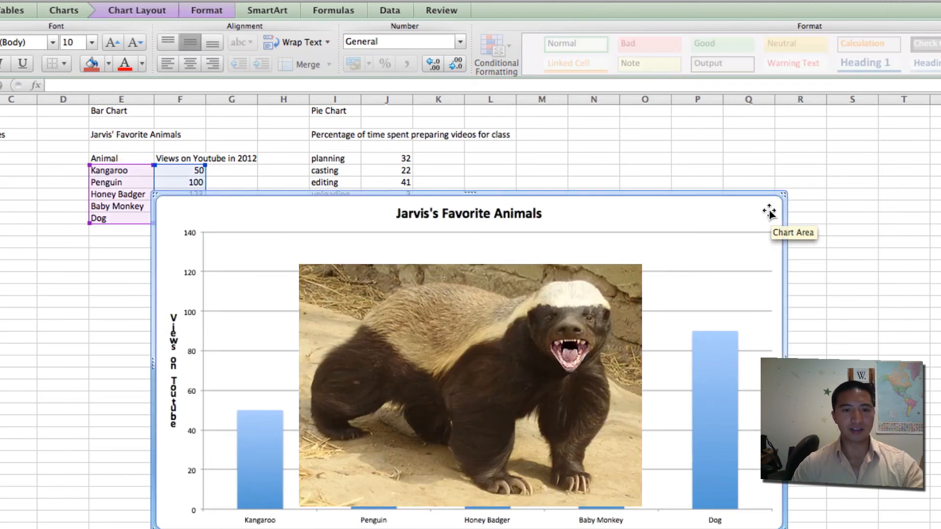
key("Delete")
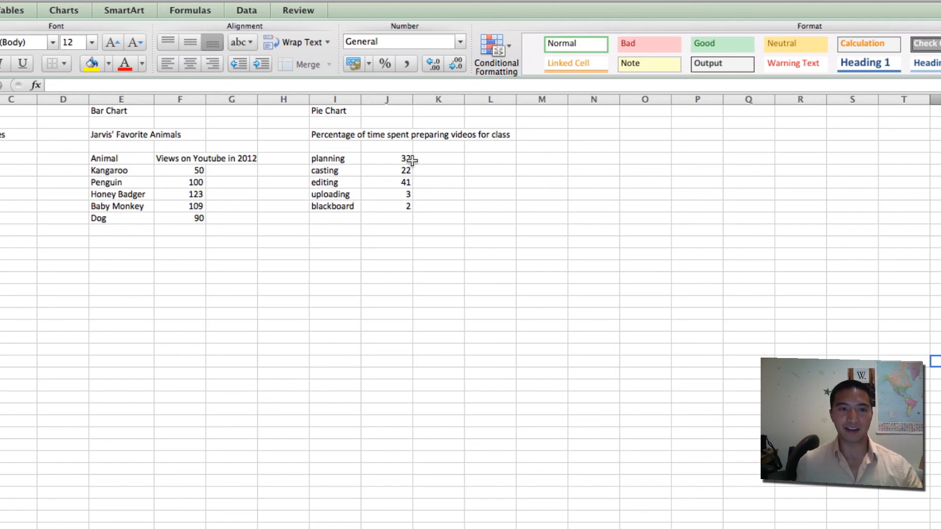
Insert a 3-D Exploded Pie chart from the video preparation tasks and percentages in I5:J9
left_click(54, 15)
left_click_drag(316, 158, 403, 205)
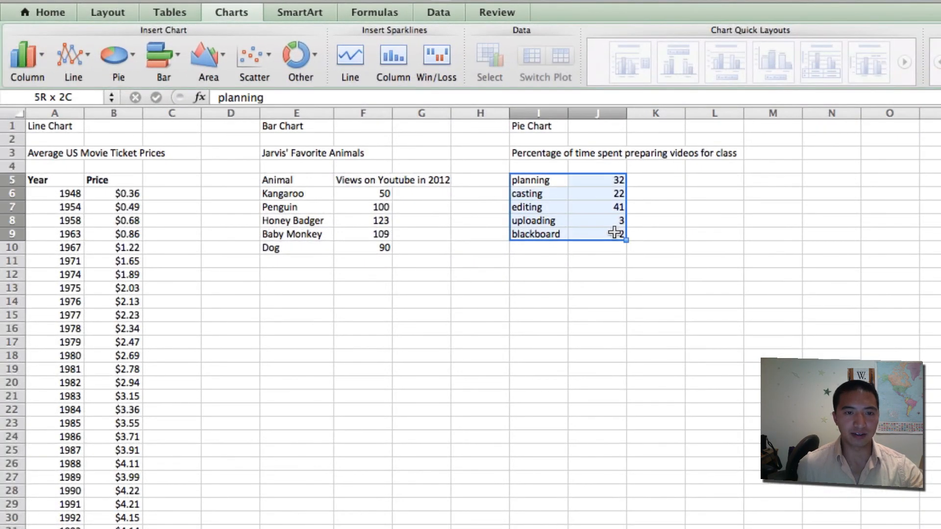
left_click(131, 67)
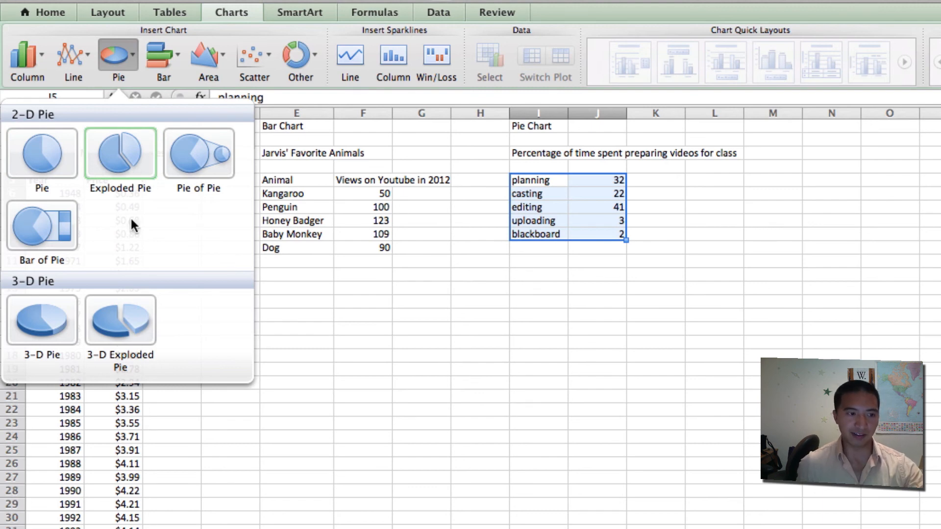
left_click(129, 331)
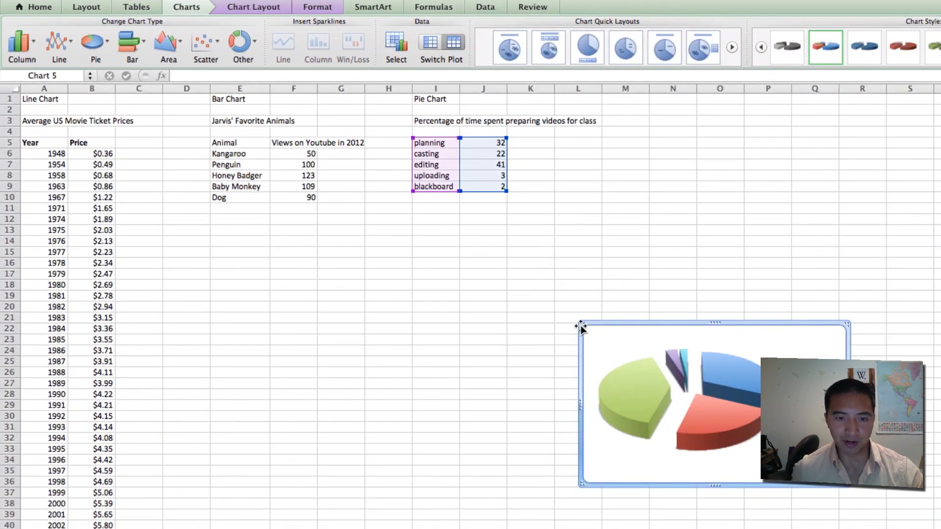
Enlarge the pie chart so its upper-left corner reaches about cell F4
left_click_drag(580, 324, 304, 132)
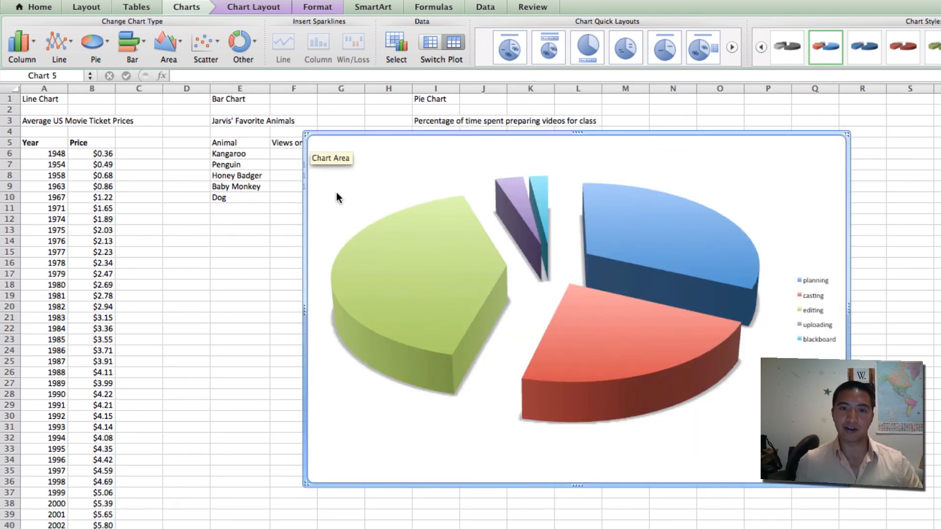
left_click(818, 342)
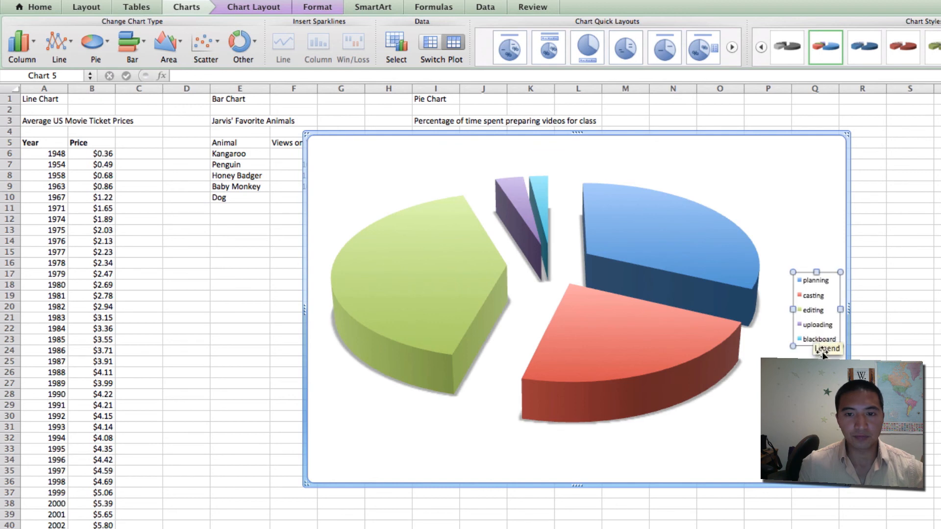
left_click(704, 168)
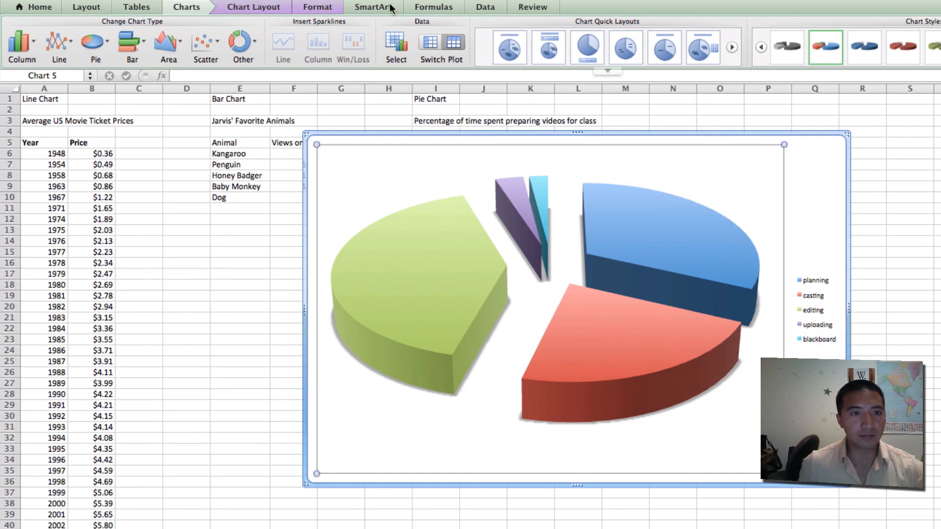
Add a title above the pie chart reading "Percentage of Time Preparing Videos for Class"
left_click(249, 6)
left_click(160, 45)
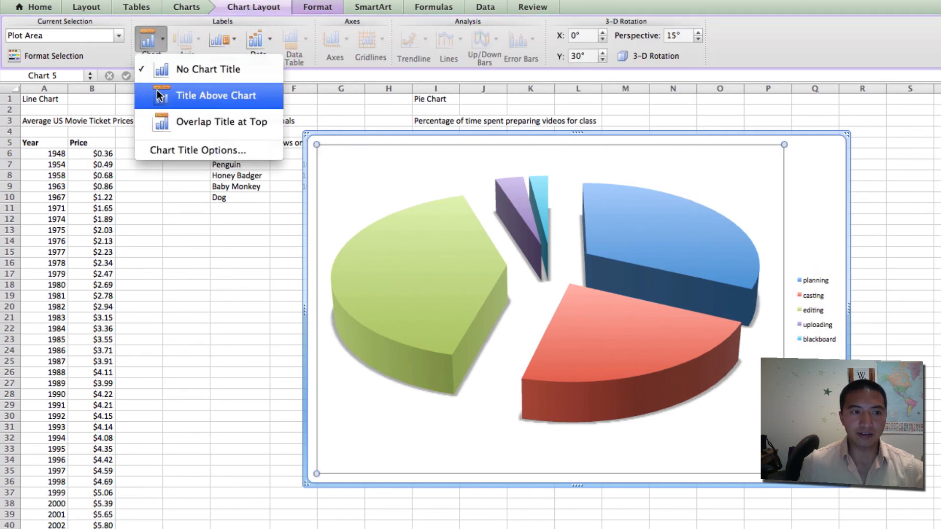
left_click(157, 90)
triple_click(574, 153)
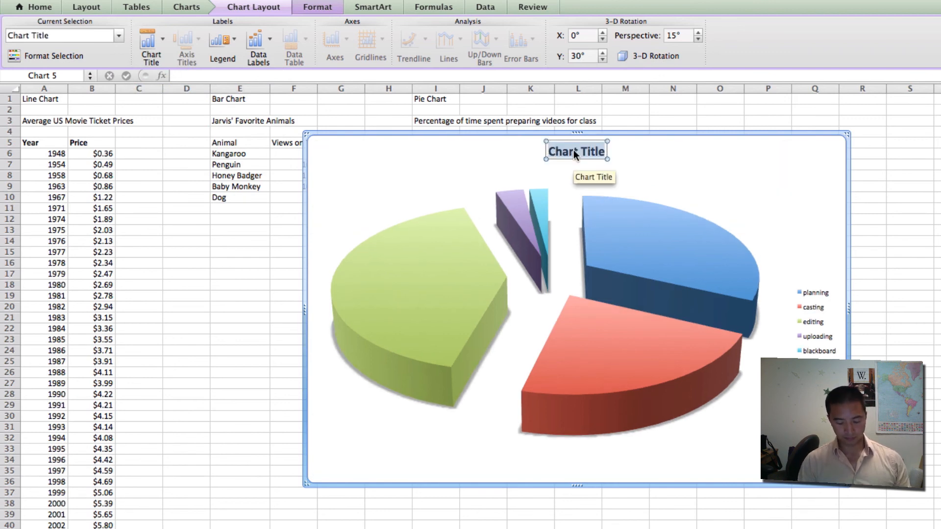
type("Percentage of Time")
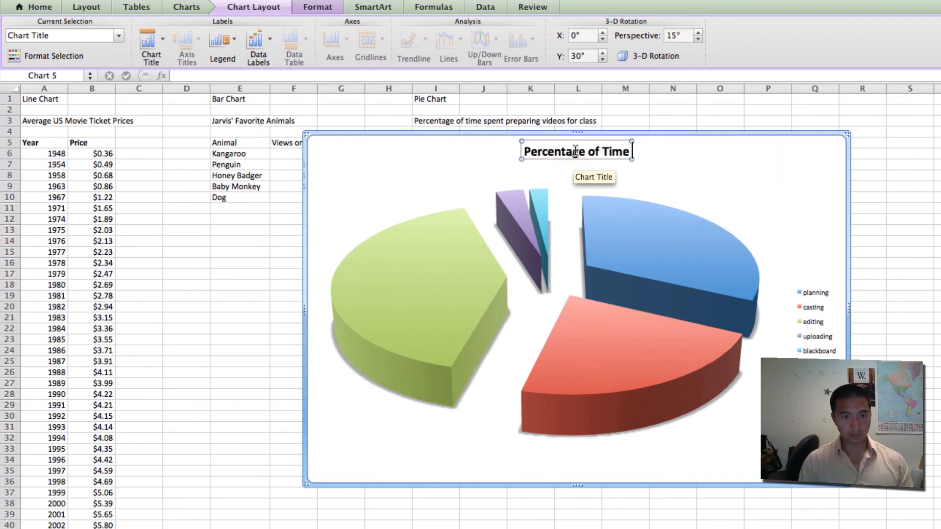
type(" Preparing Videos for Class")
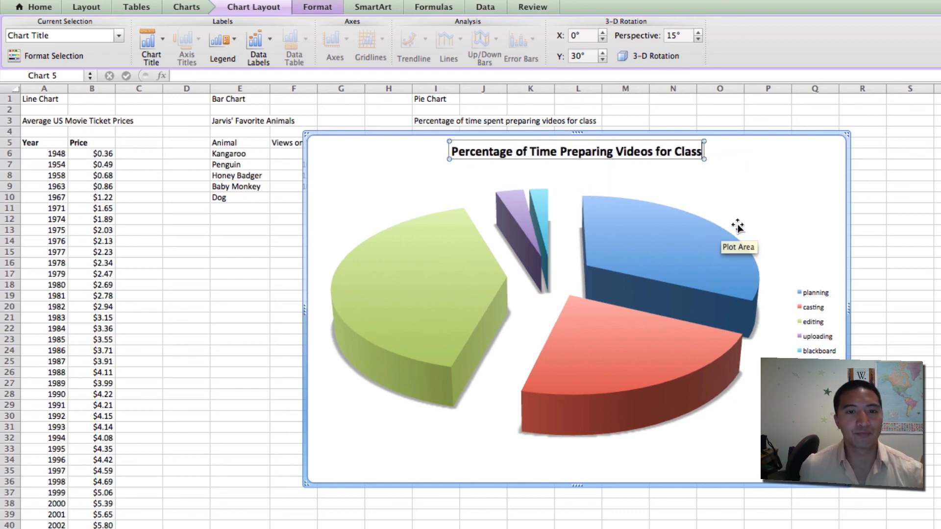
Add data labels to the pie chart with the Center position
left_click(377, 225)
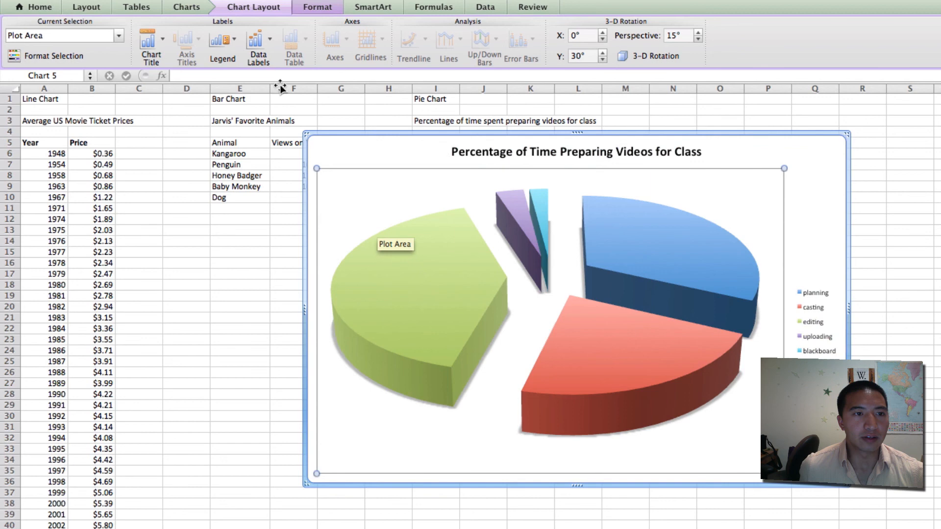
left_click(256, 51)
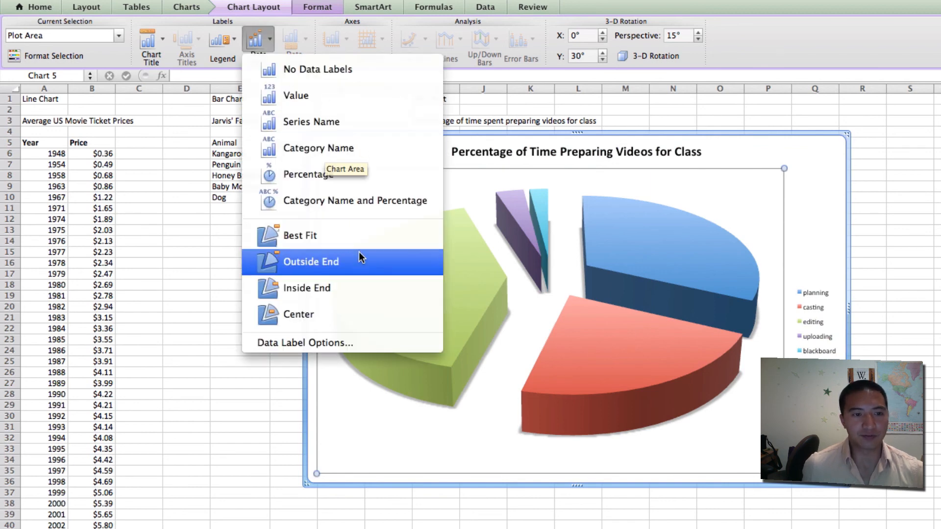
left_click(352, 319)
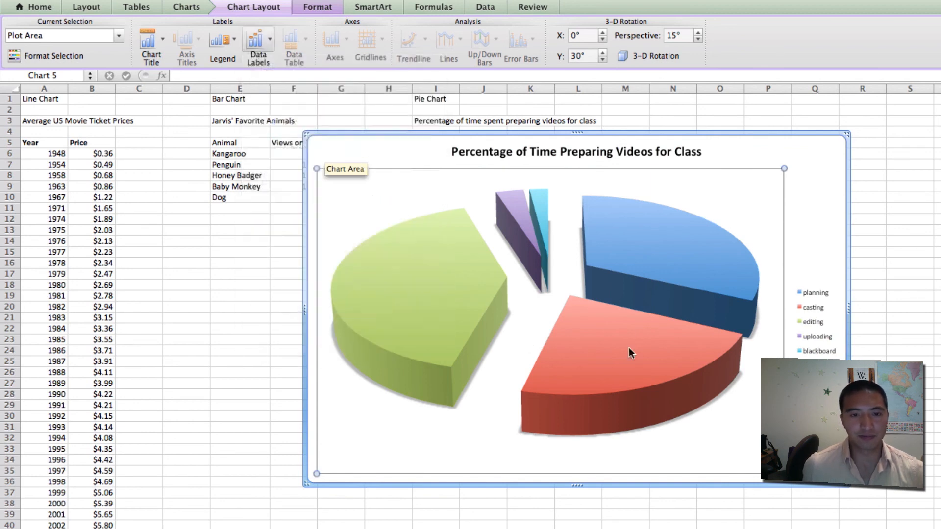
Set the font size of the pie chart's data labels to 12
left_click(655, 248)
left_click(39, 8)
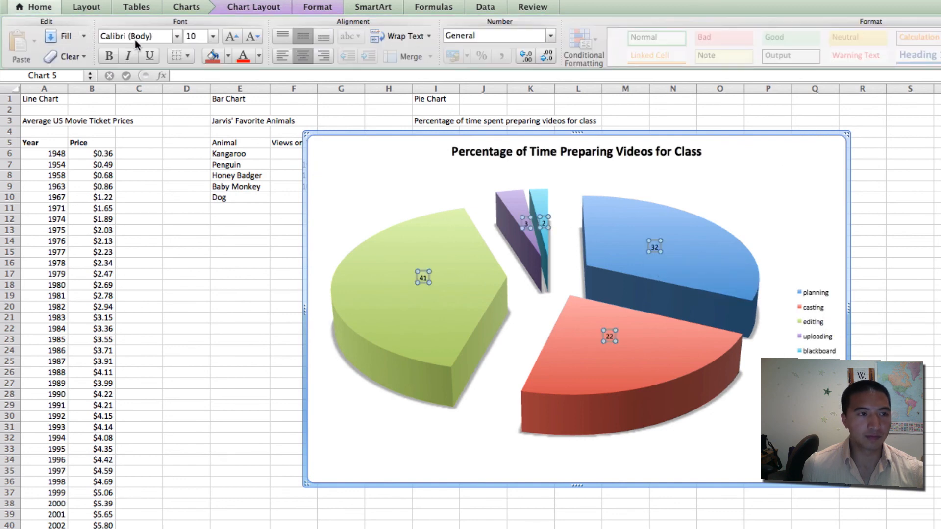
left_click(212, 38)
left_click(208, 111)
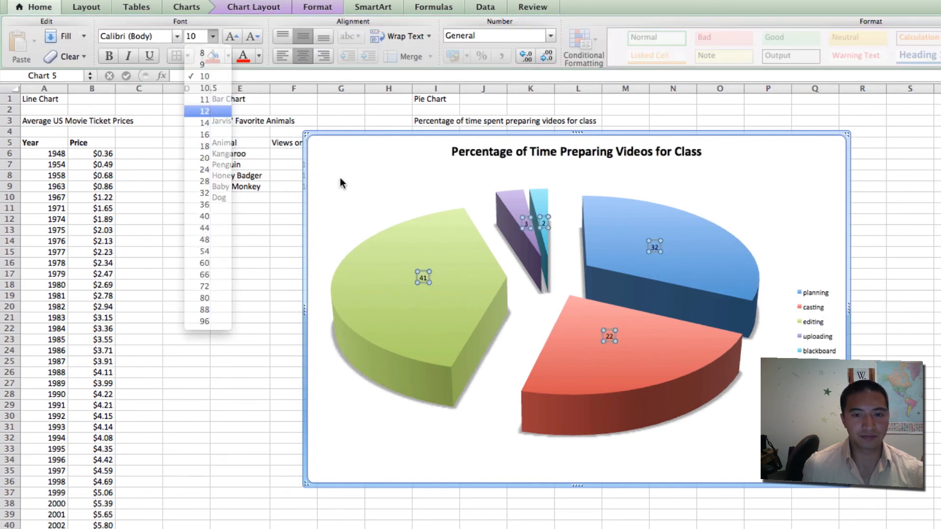
left_click(923, 196)
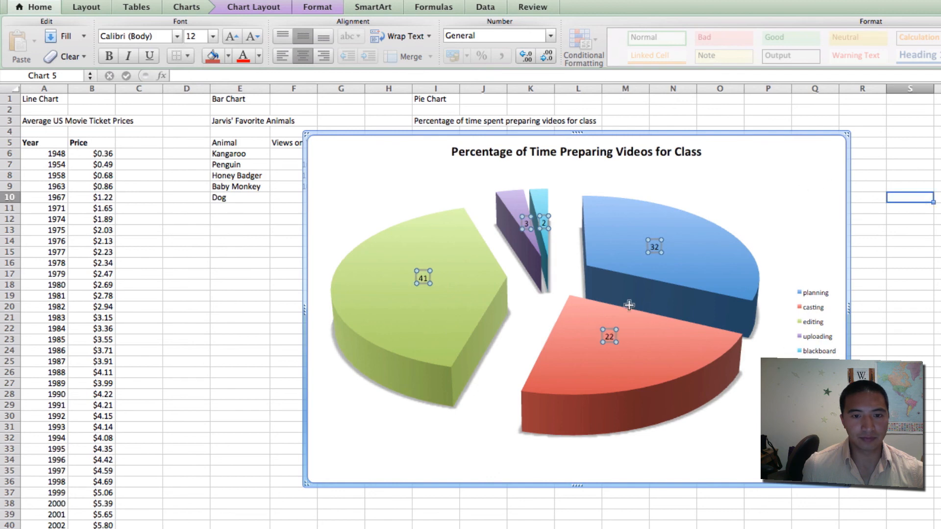
Bring the exploded pie slices closer together and reposition the planning slice slightly apart from the center
left_click(467, 292)
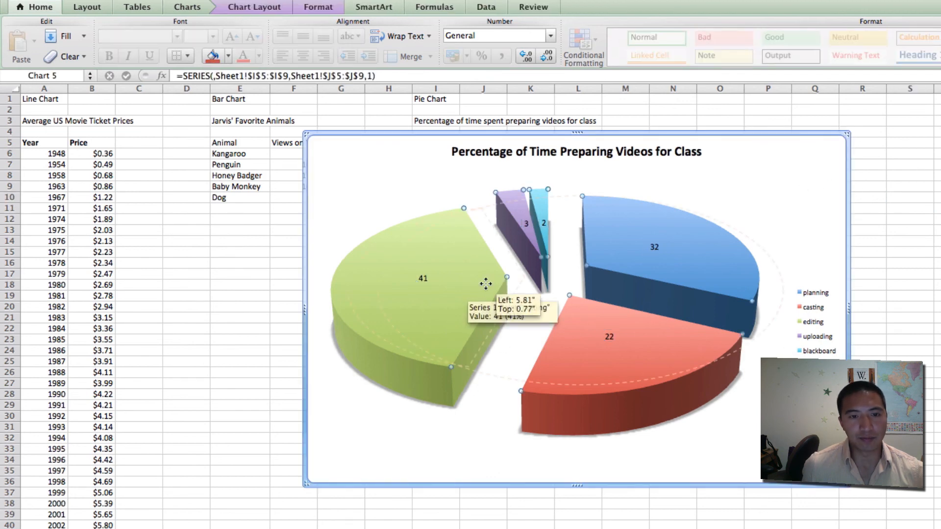
left_click_drag(485, 286, 569, 298)
left_click(629, 249)
left_click_drag(629, 248, 588, 257)
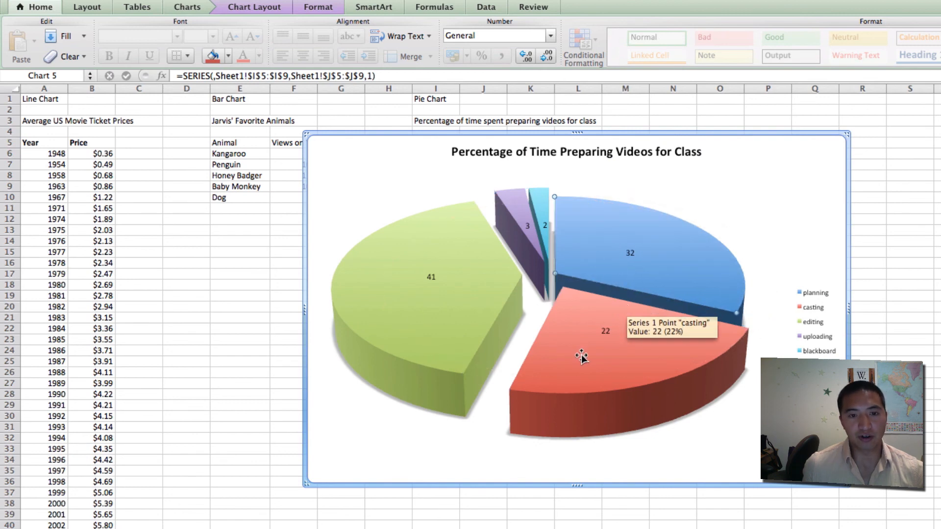
left_click_drag(596, 224, 620, 206)
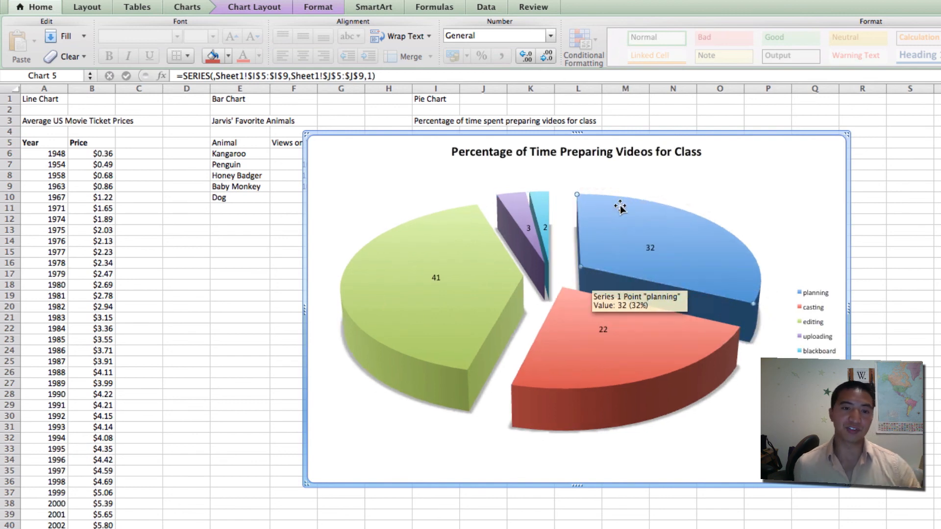
Pull the blackboard slice slightly farther outward from the pie's center
left_click(534, 204)
left_click_drag(538, 204, 551, 193)
left_click(725, 424)
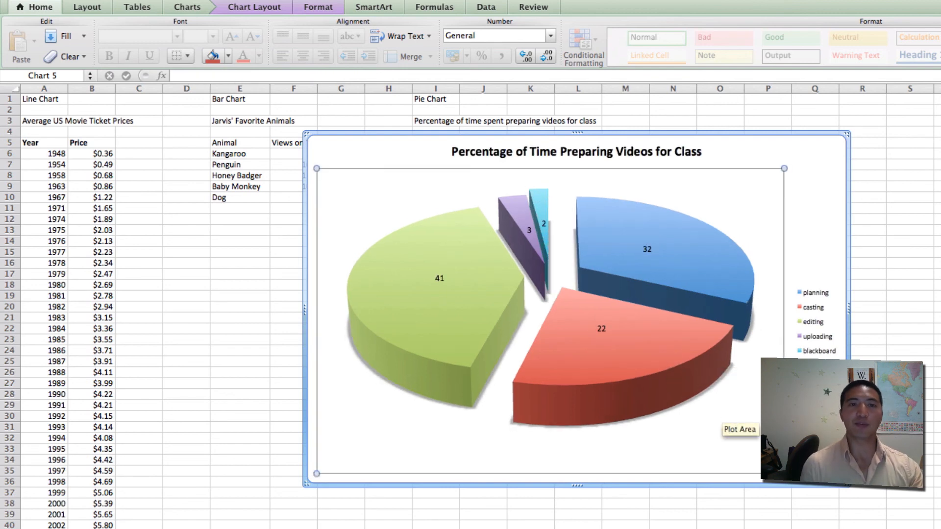